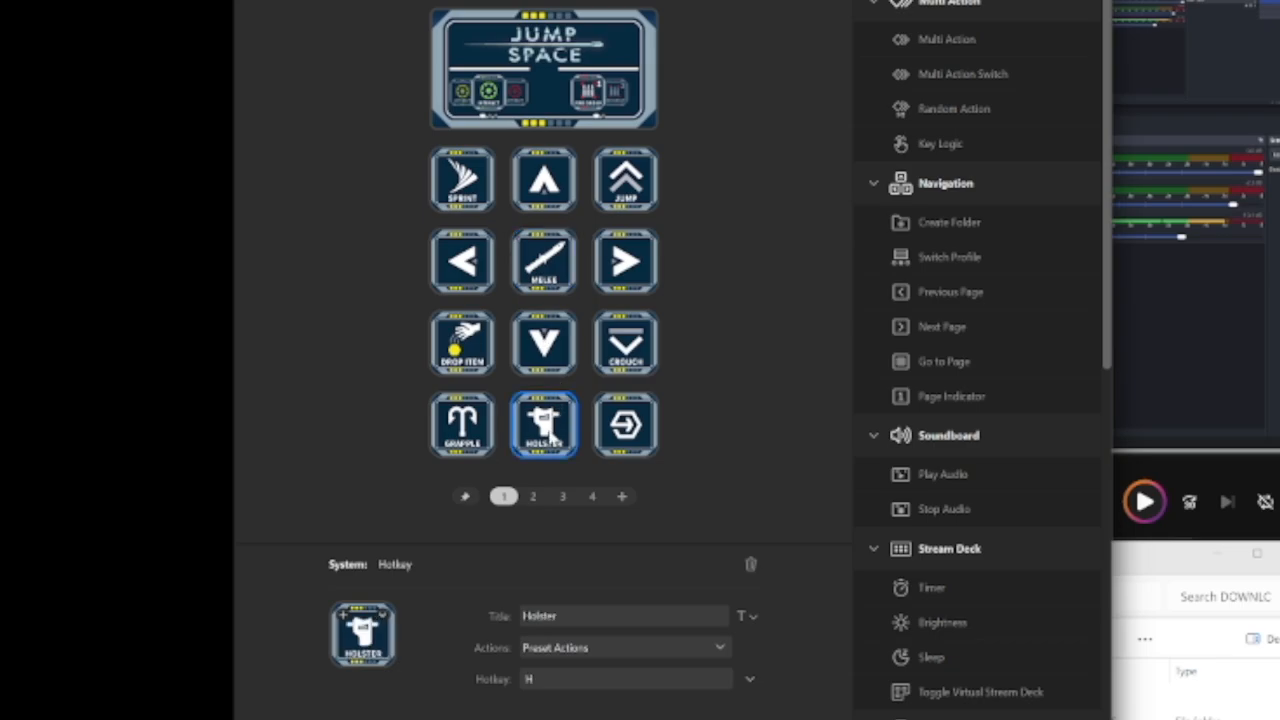
Swap the Holster key with the Melee key on page 1, placing Holster at the centre of the arrow keys
drag(555, 415, 555, 280)
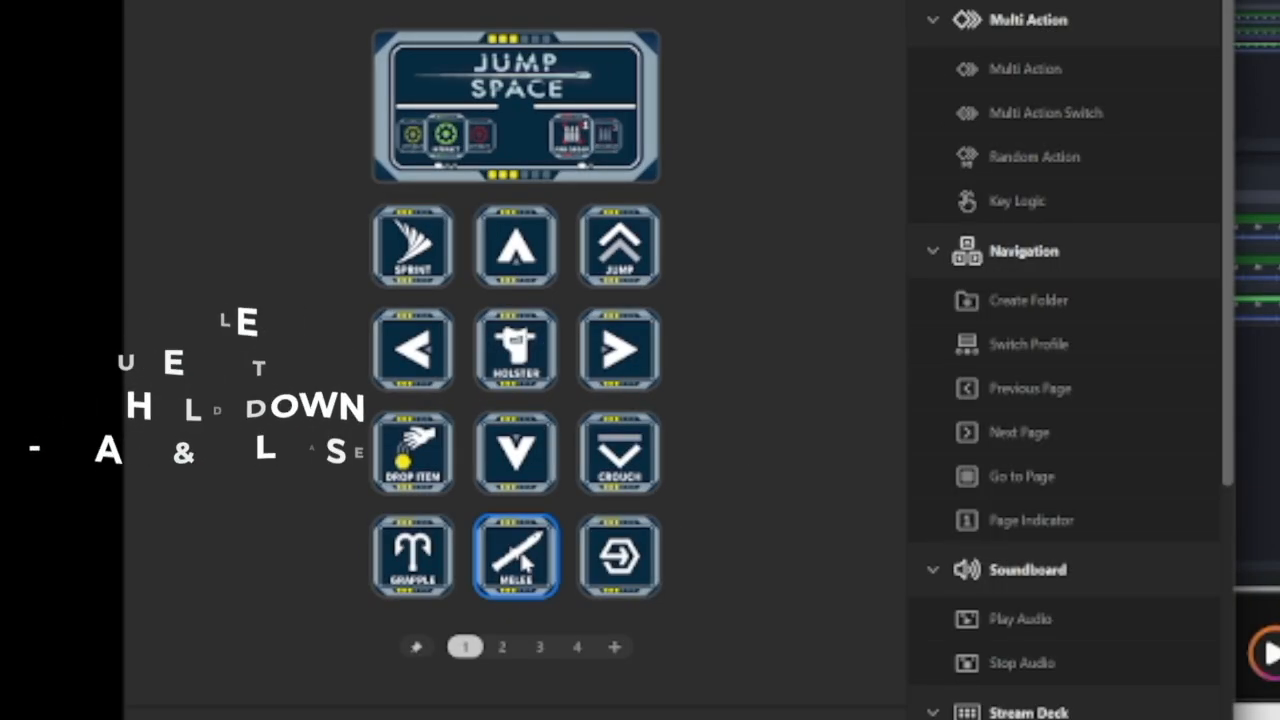
click(544, 424)
click(528, 356)
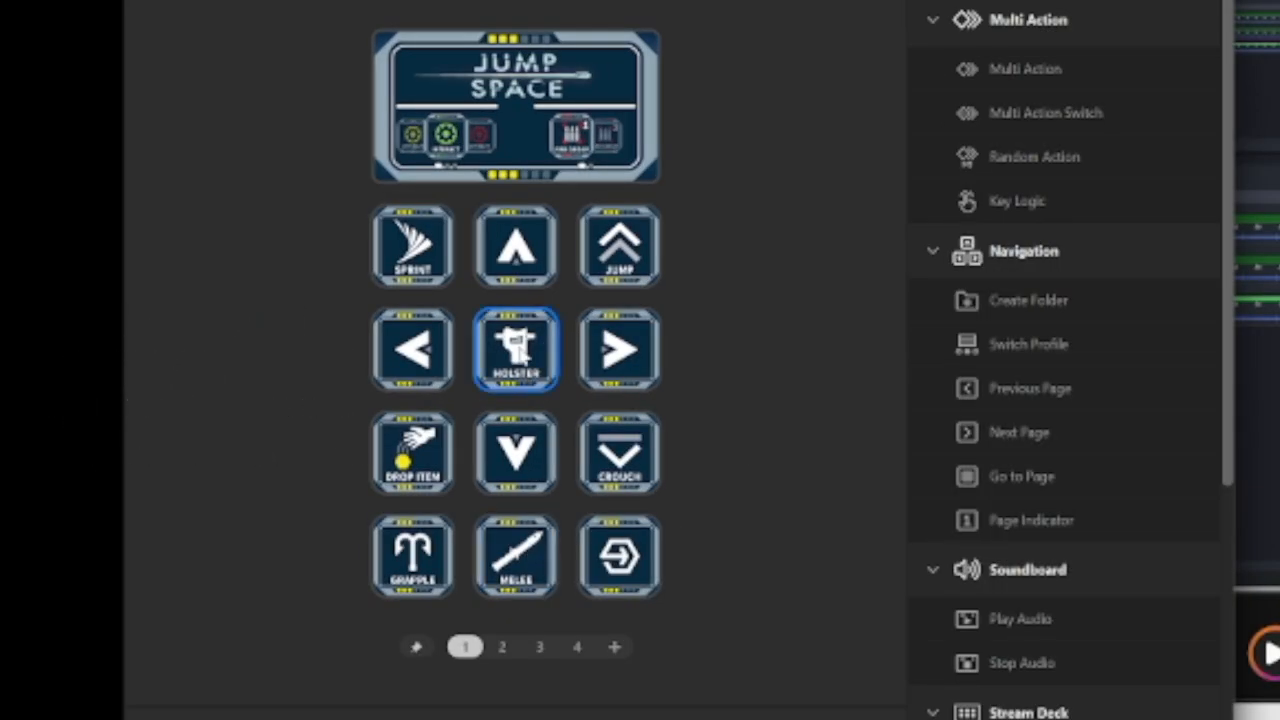
Swap the Holster key on page 1 with the Free Look key on page 2
click(502, 647)
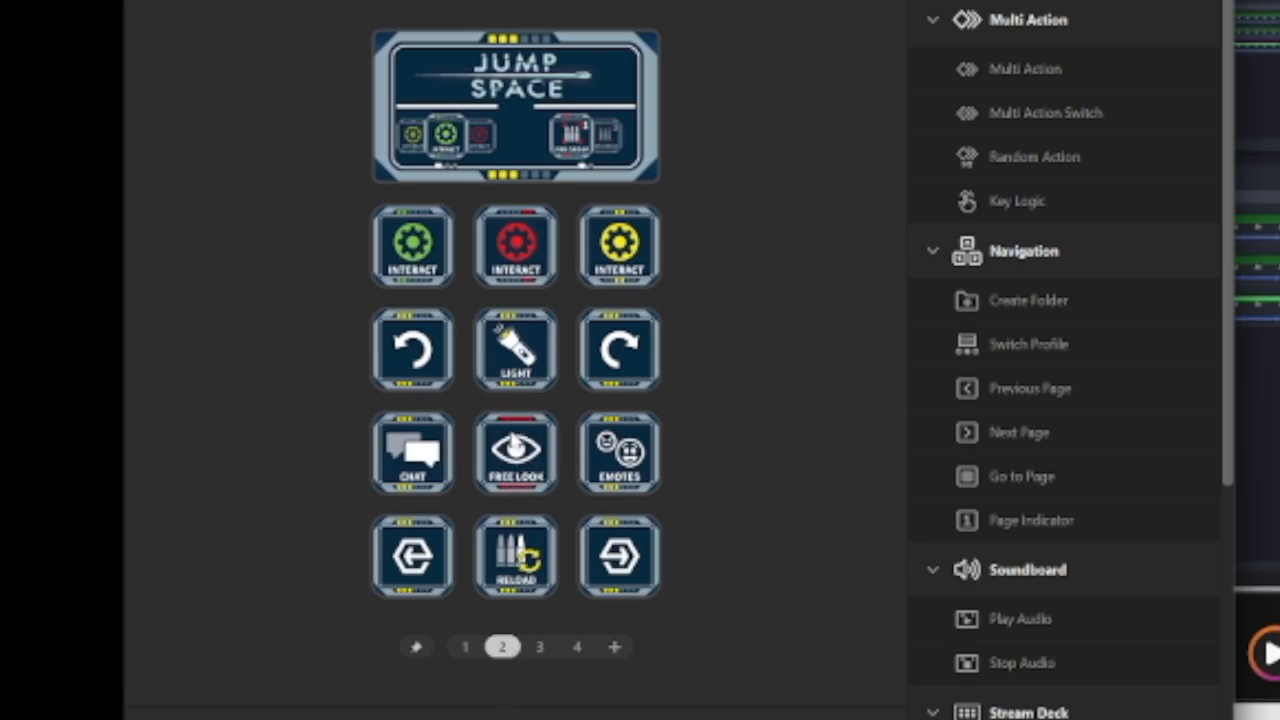
click(465, 647)
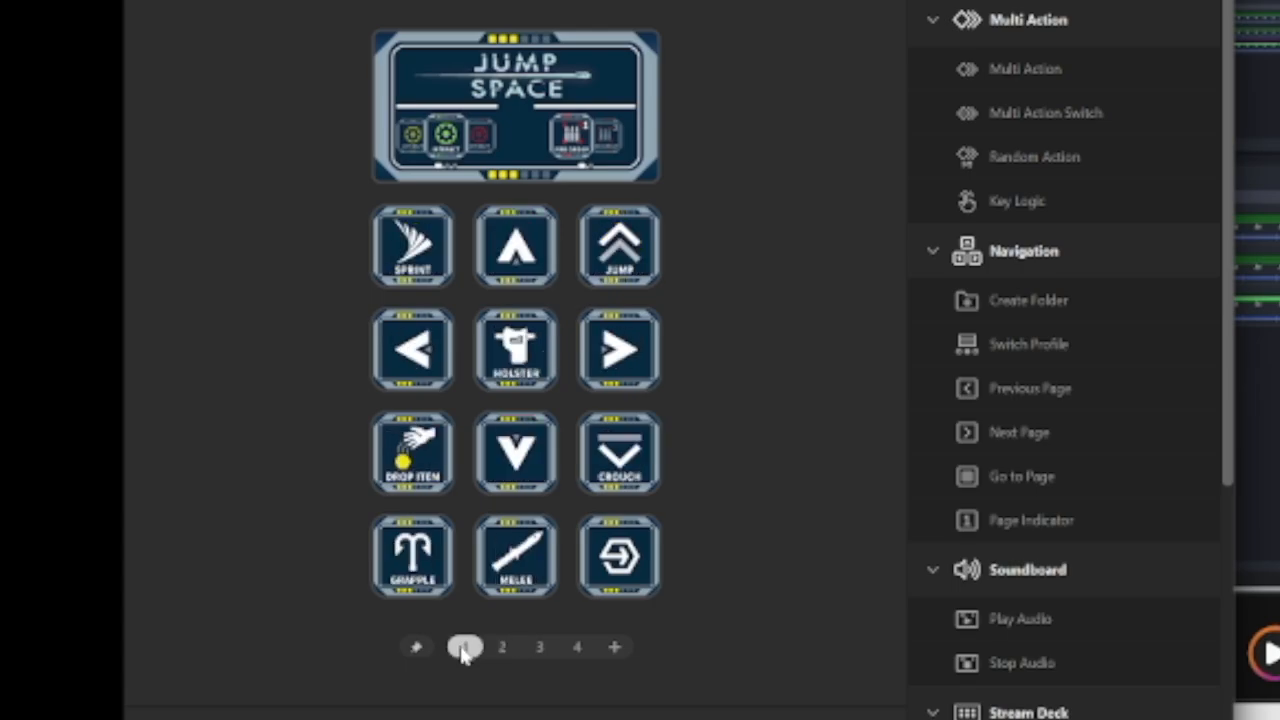
click(518, 347)
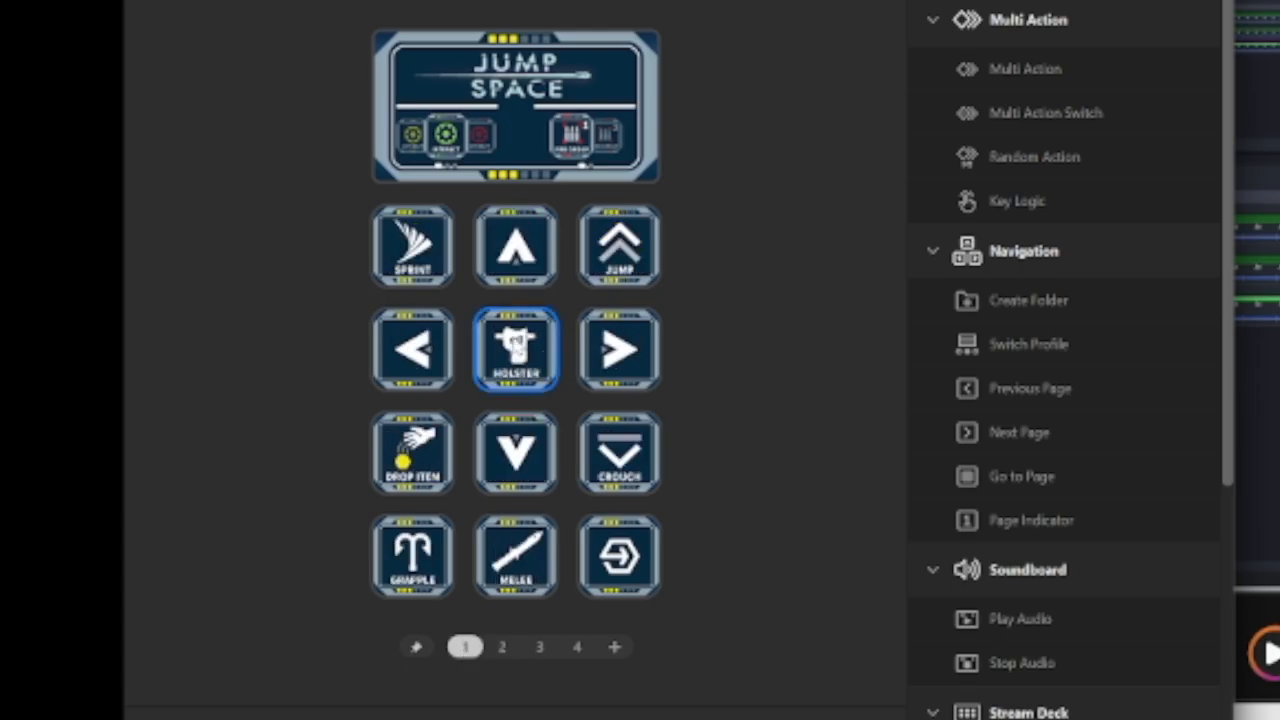
drag(518, 347, 530, 480)
click(515, 344)
drag(515, 344, 513, 454)
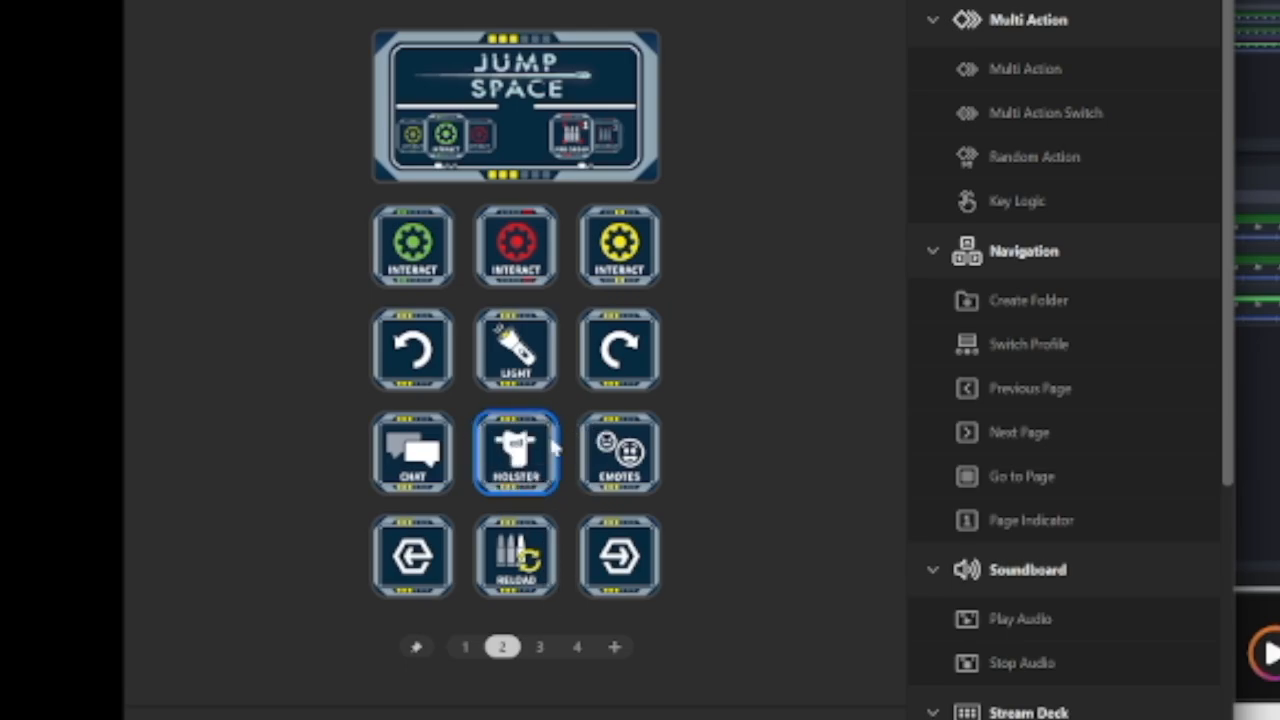
click(470, 646)
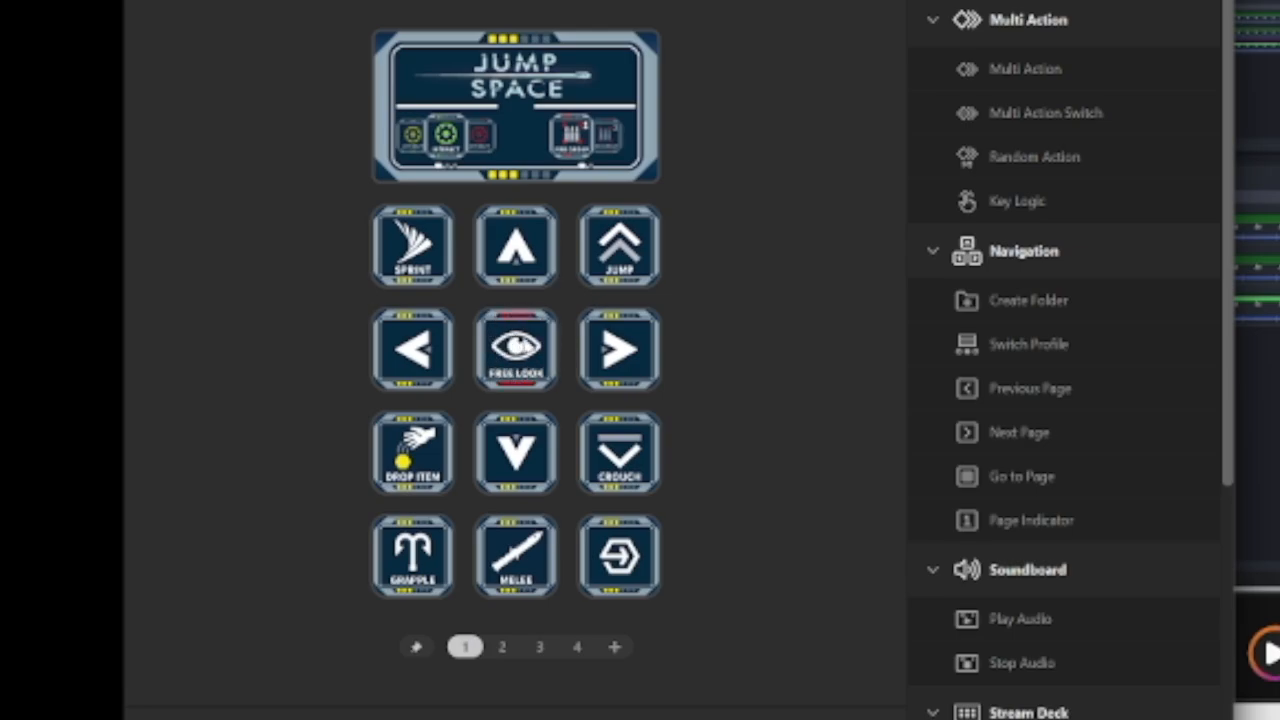
Swap the red and yellow Interact keys on page 2 so that yellow sits in the middle
click(502, 647)
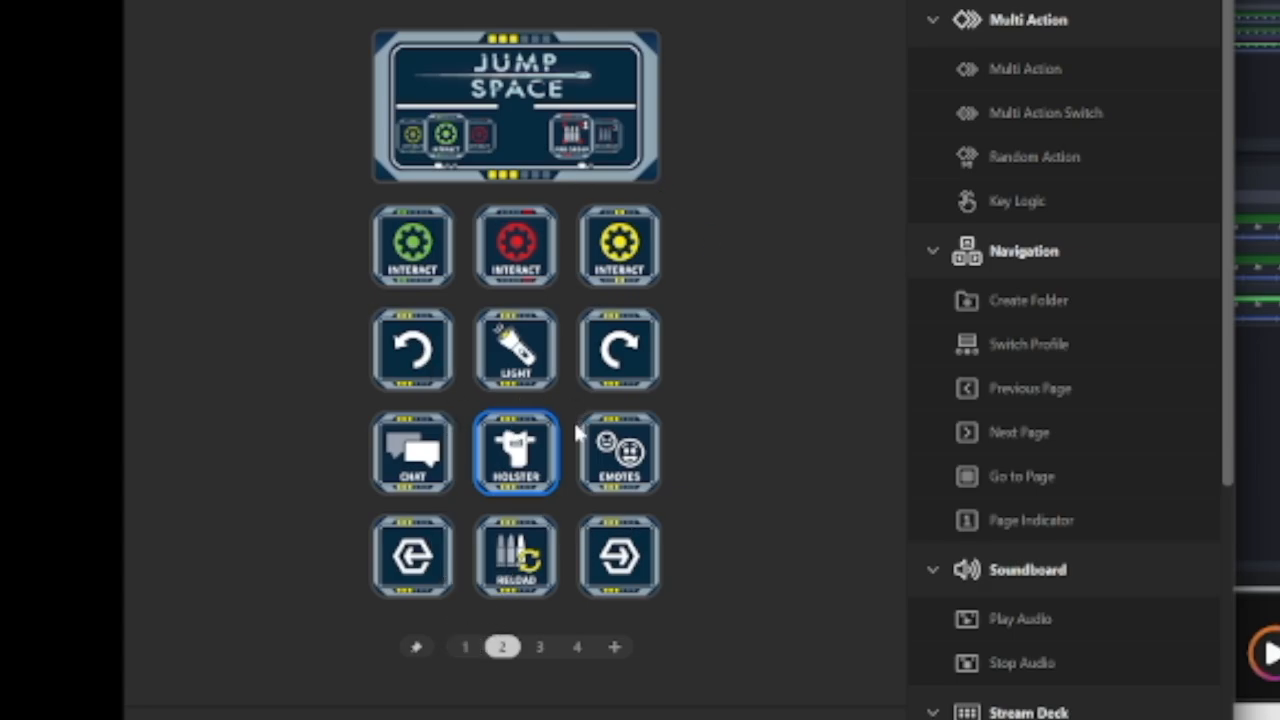
click(410, 245)
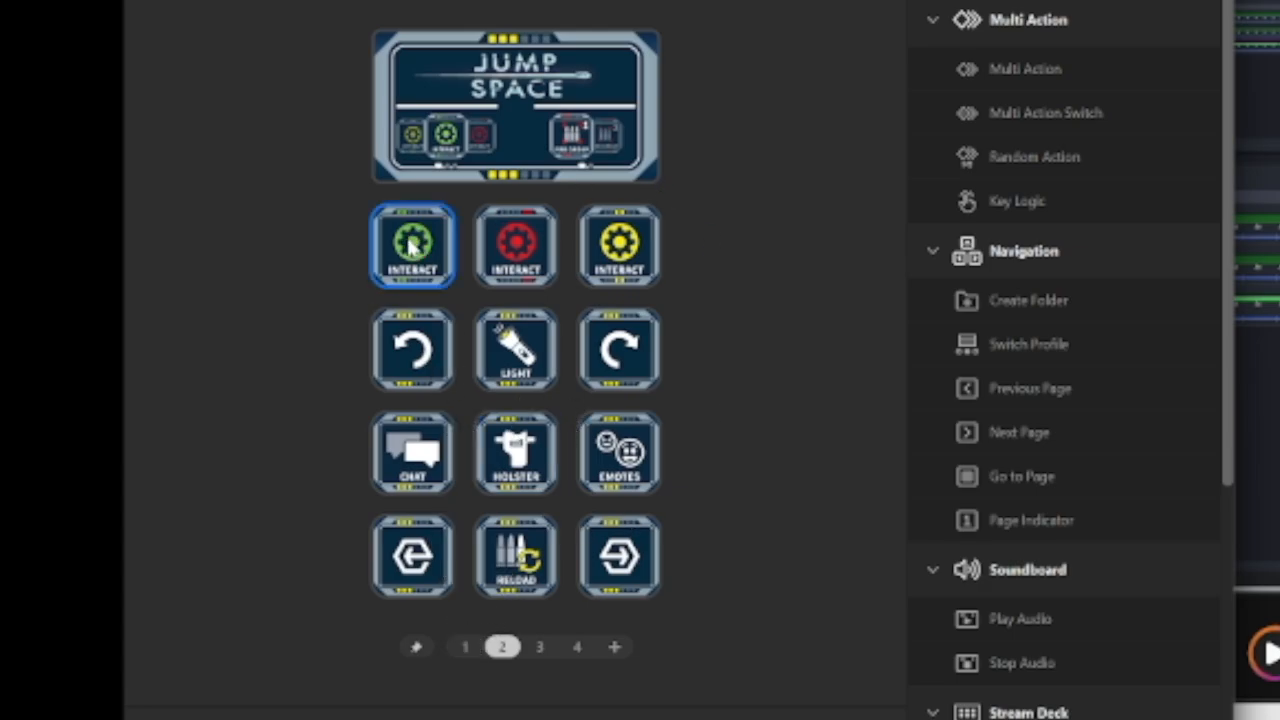
mouse_move(415, 248)
mouse_down()
mouse_move(634, 251)
mouse_move(630, 265)
mouse_move(412, 250)
mouse_up()
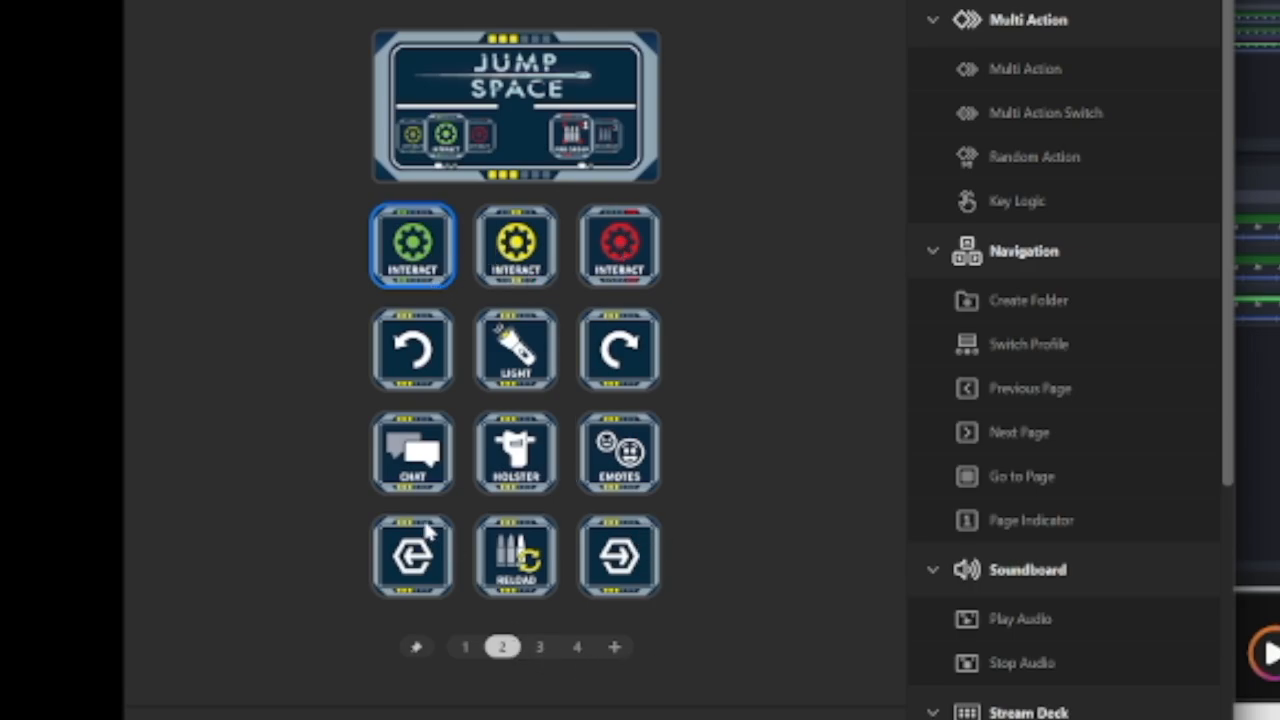
Swap the Holster key on page 2 with the blank key beside the down arrow on page 4, and check the pages involved
drag(518, 456, 630, 479)
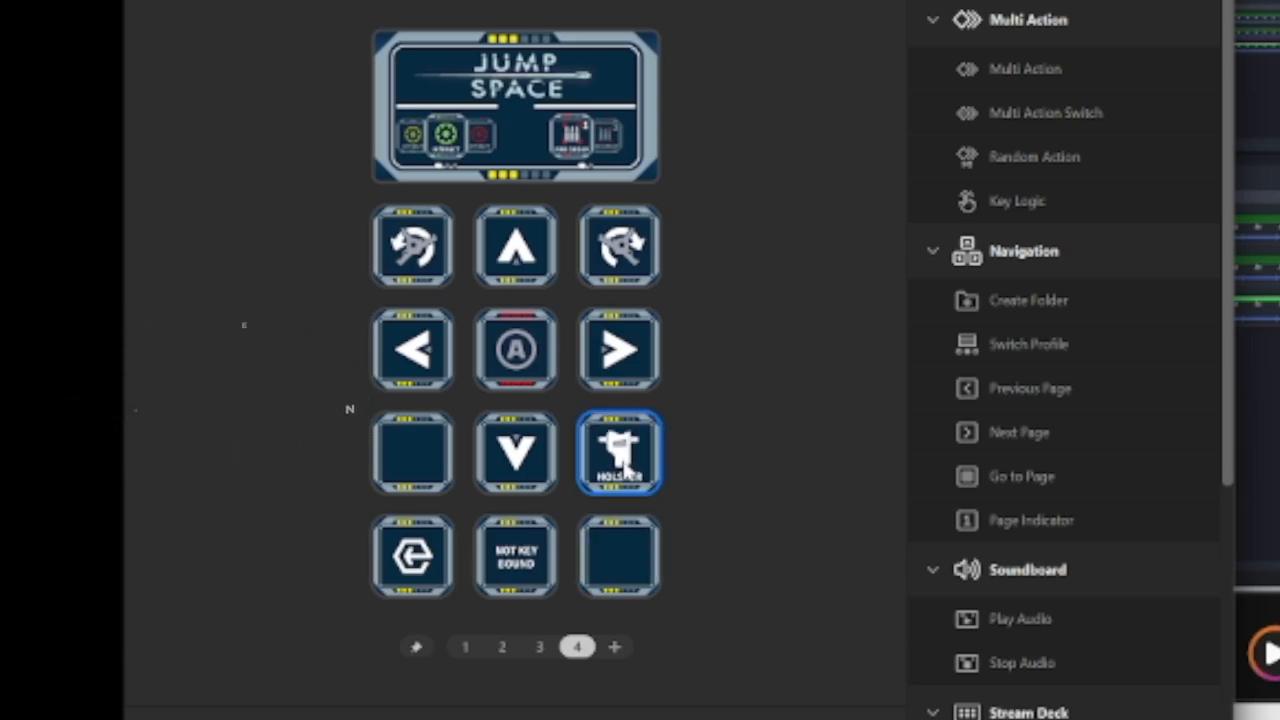
click(466, 647)
click(503, 647)
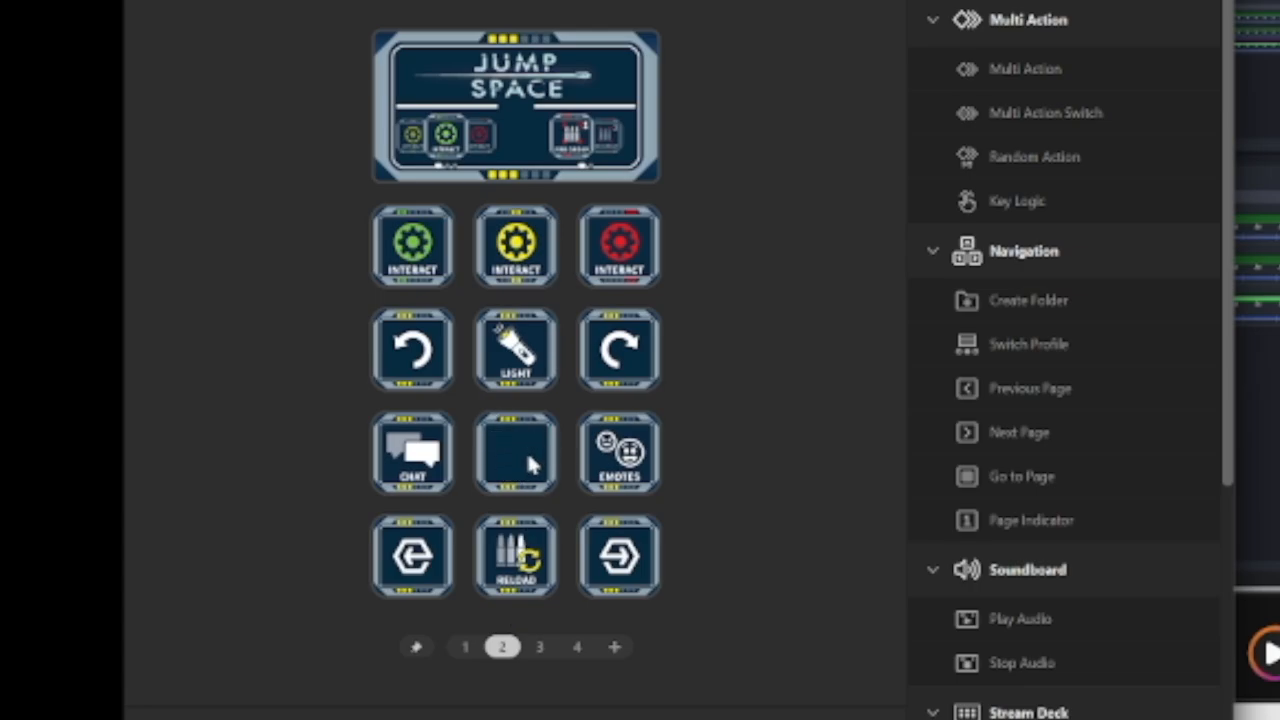
click(579, 648)
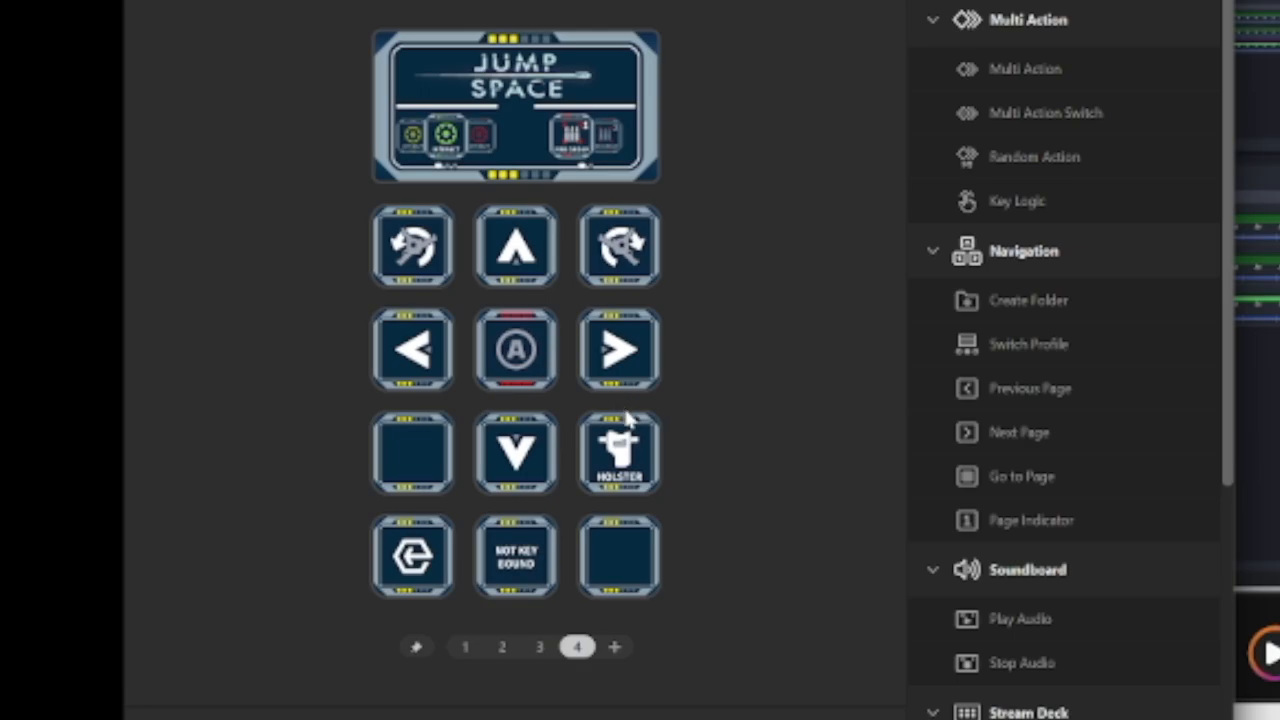
click(500, 650)
click(466, 650)
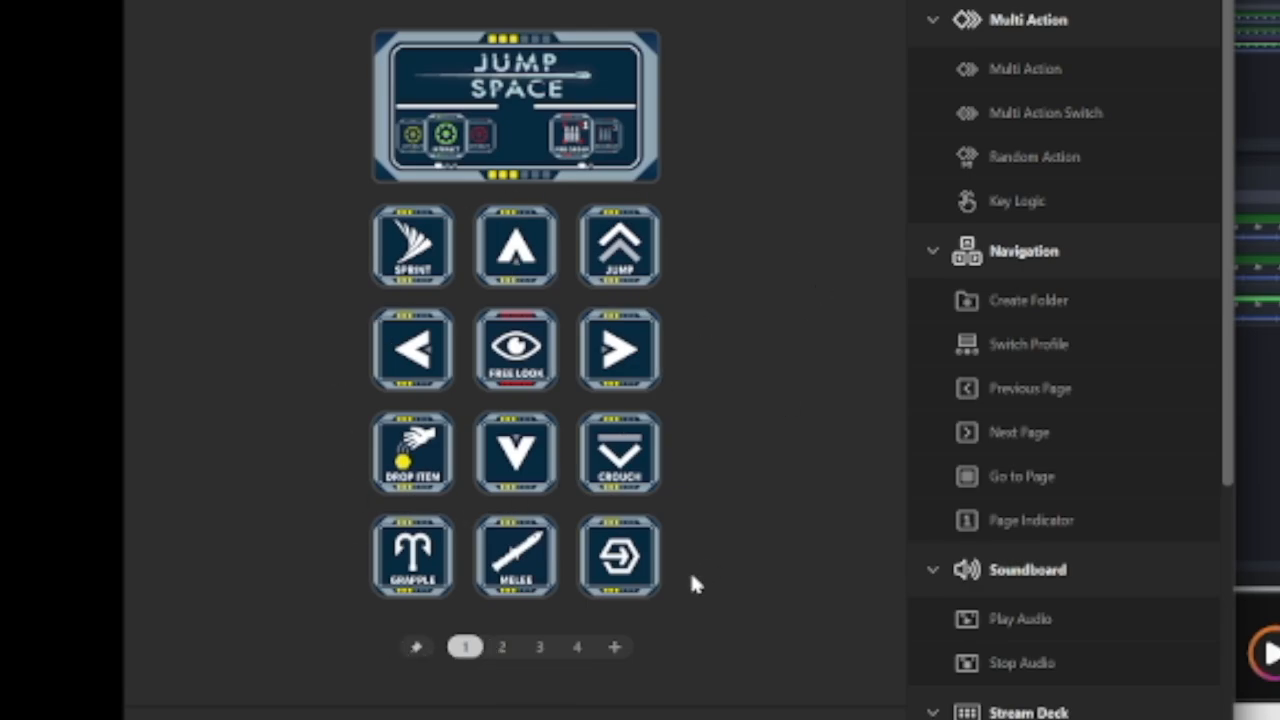
Replace the blank key in the lower-right corner of page 4's grid with a new folder
click(502, 647)
click(576, 647)
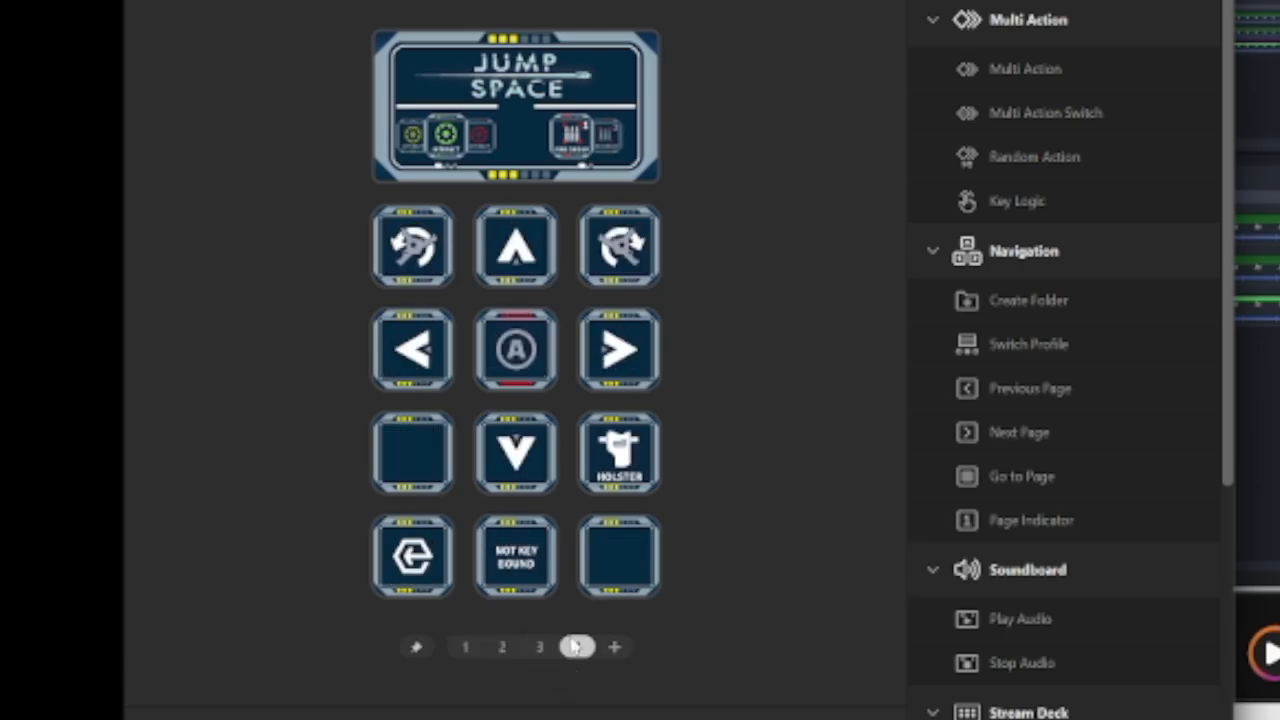
click(604, 550)
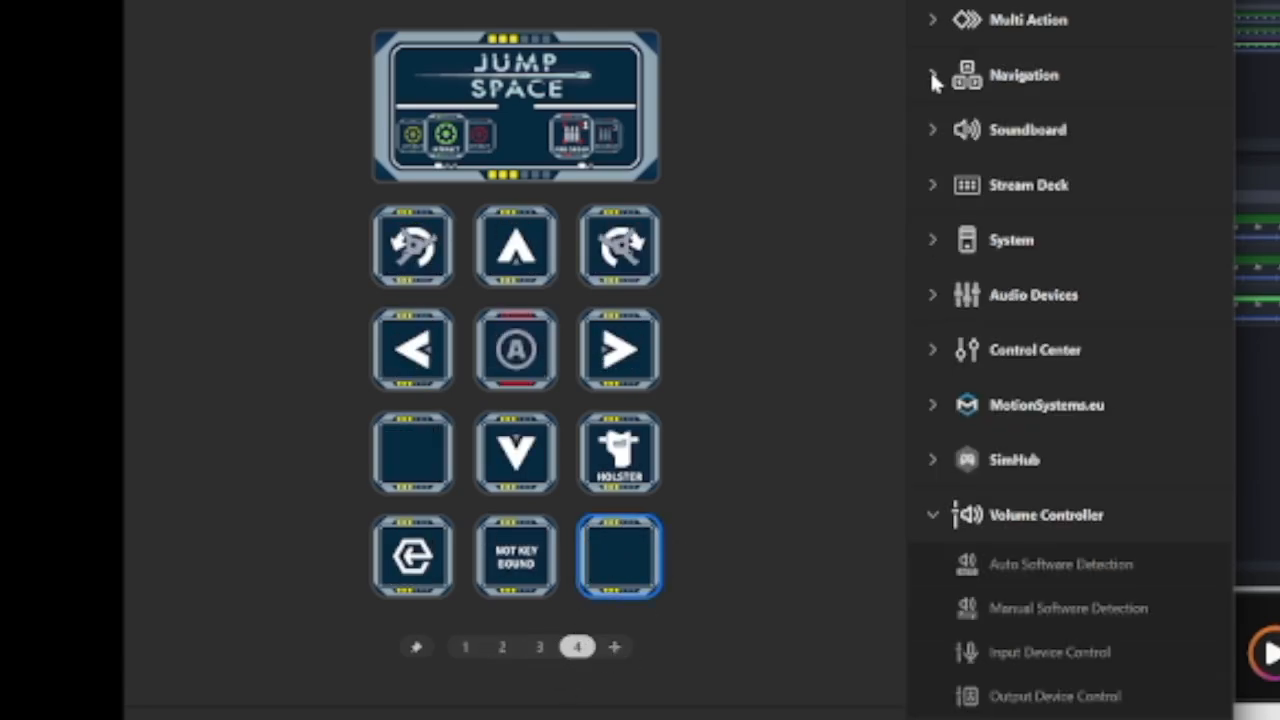
click(933, 75)
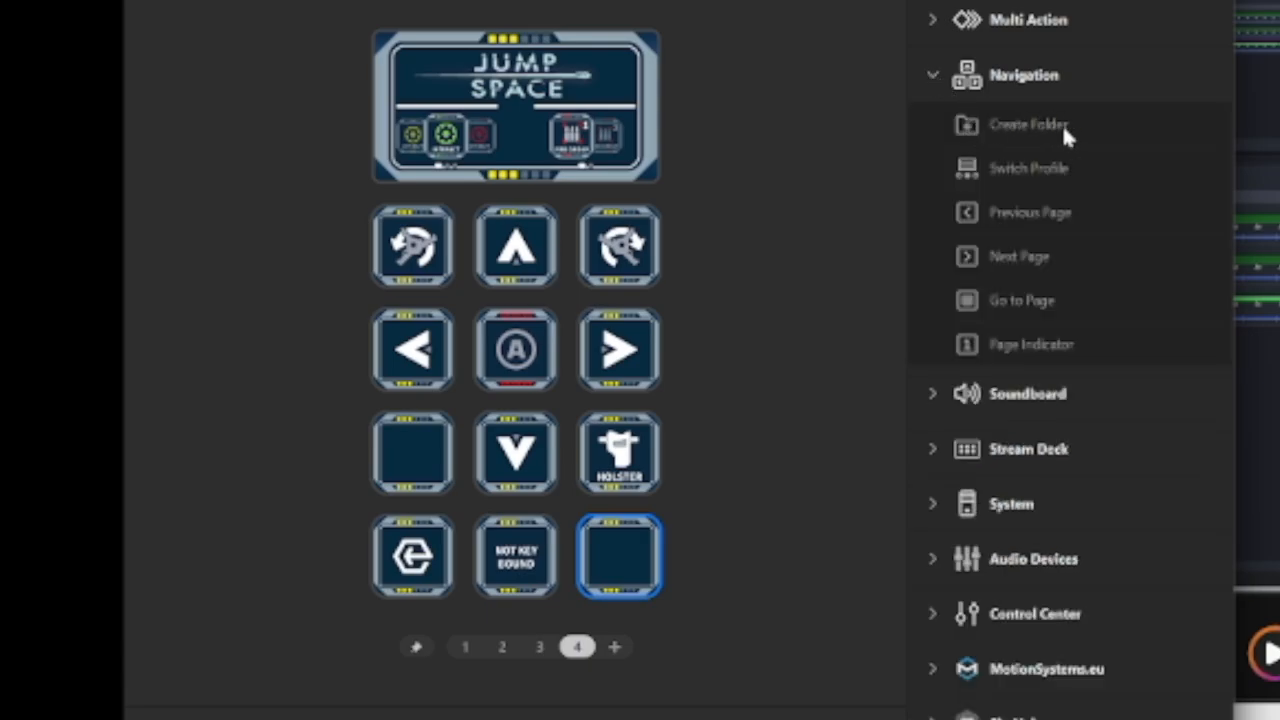
drag(1039, 118, 613, 546)
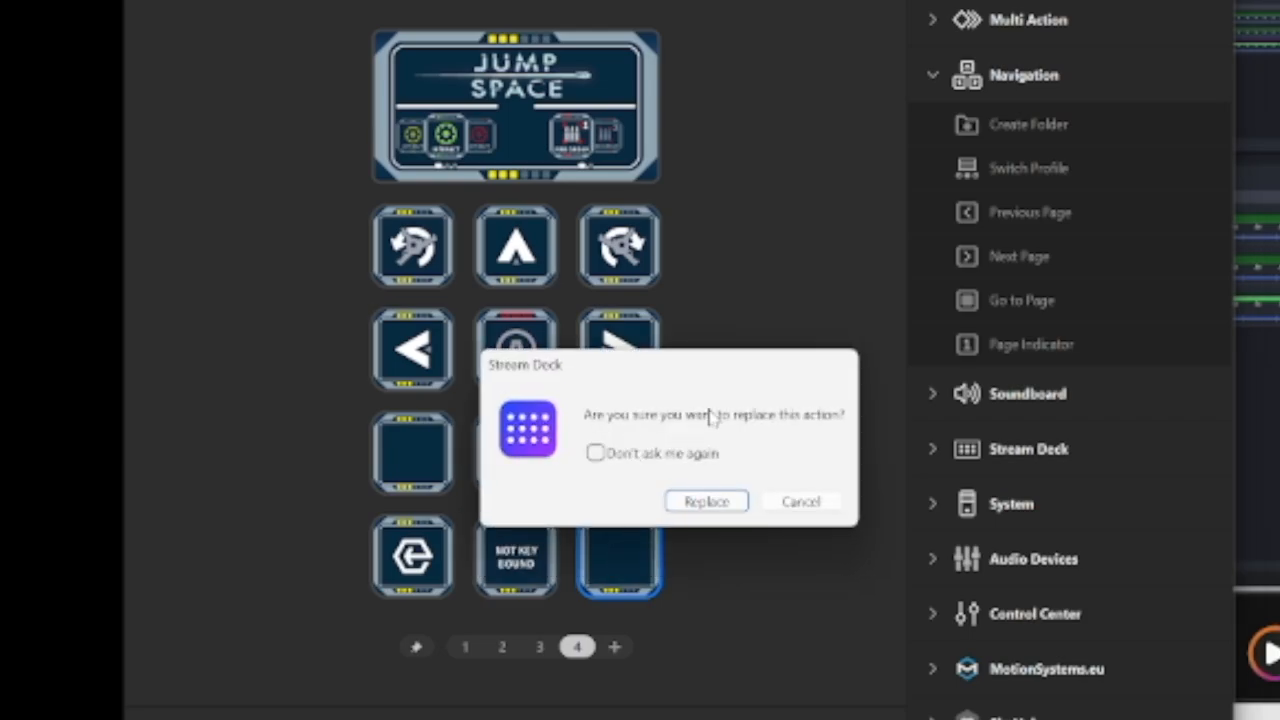
click(708, 510)
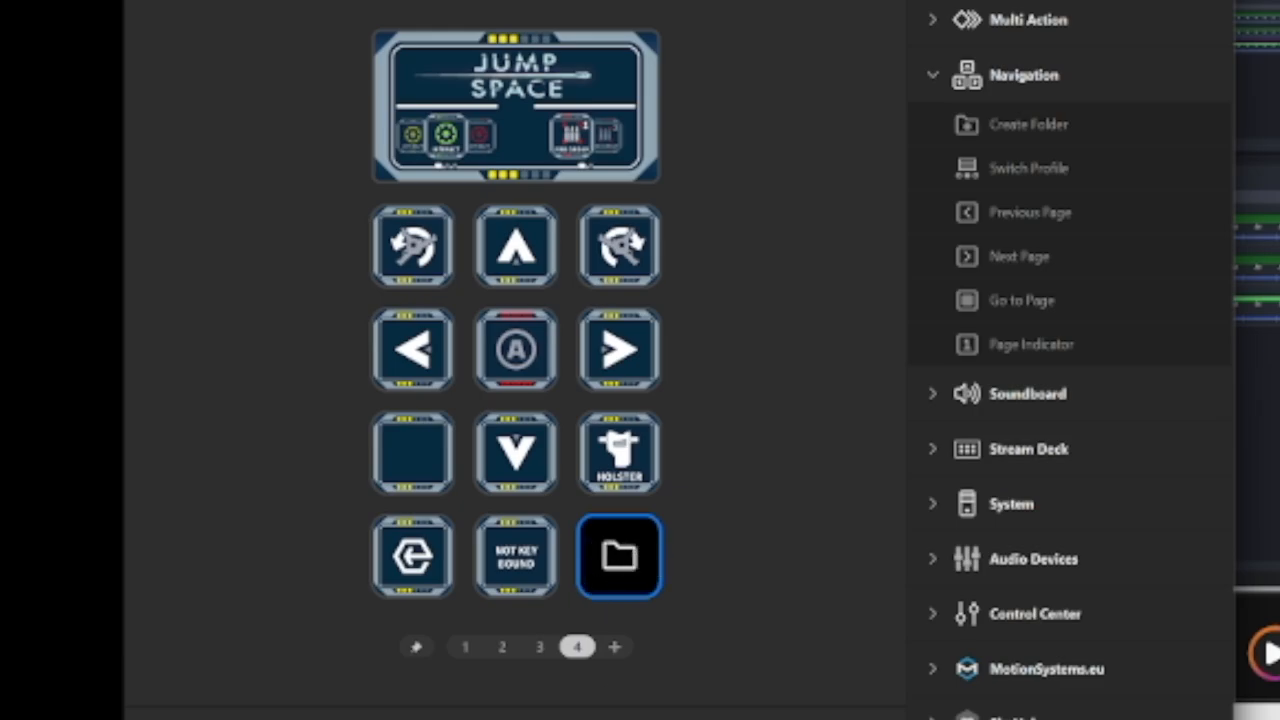
Title the new folder REMAP and show the title on its key
click(518, 455)
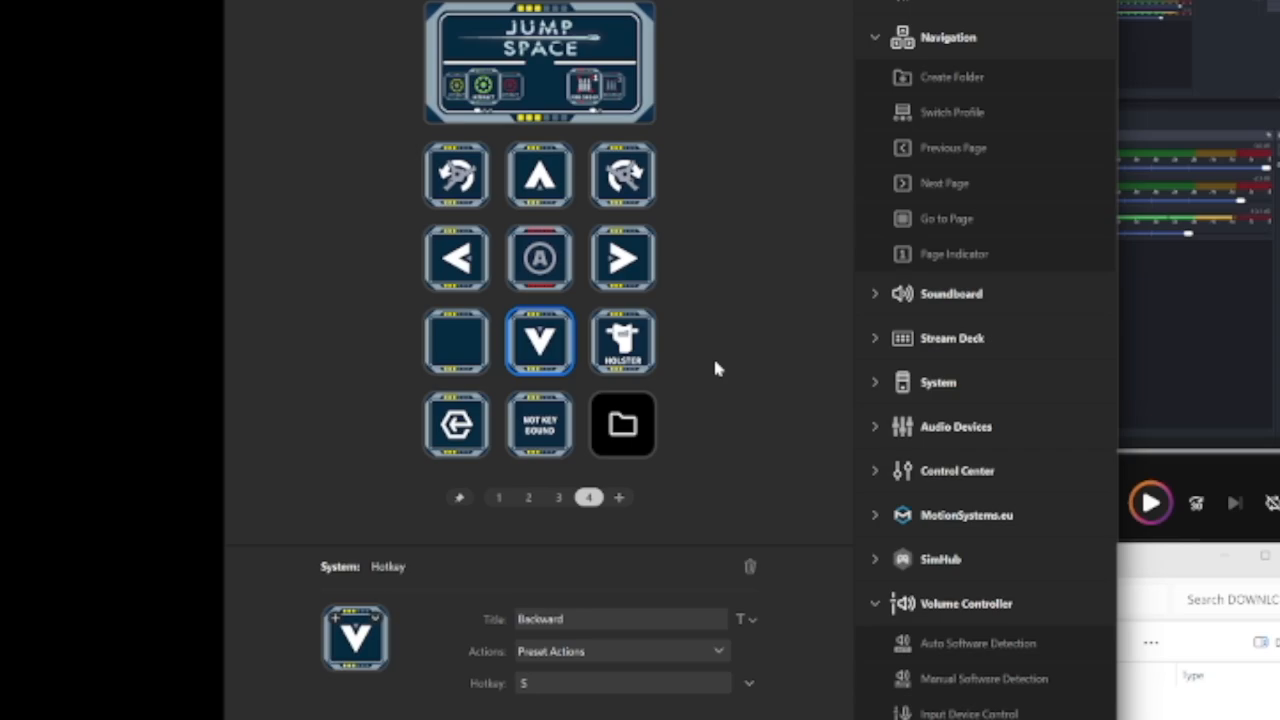
click(622, 426)
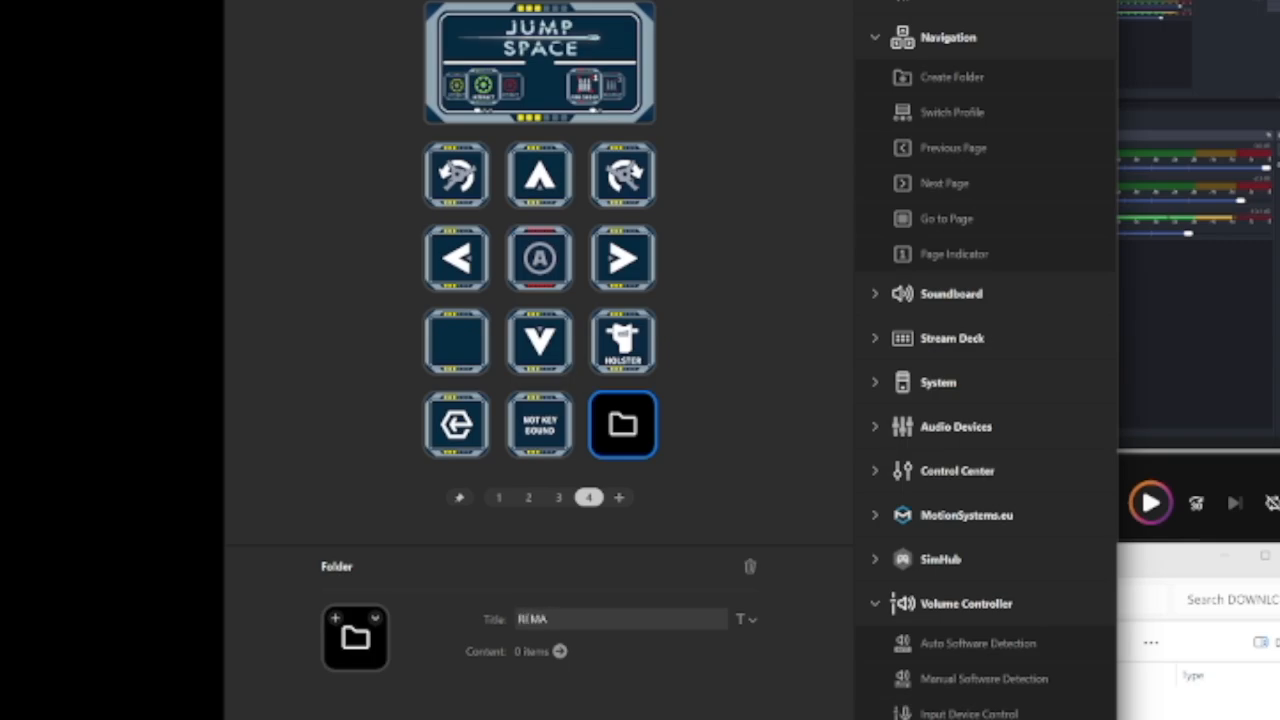
click(622, 426)
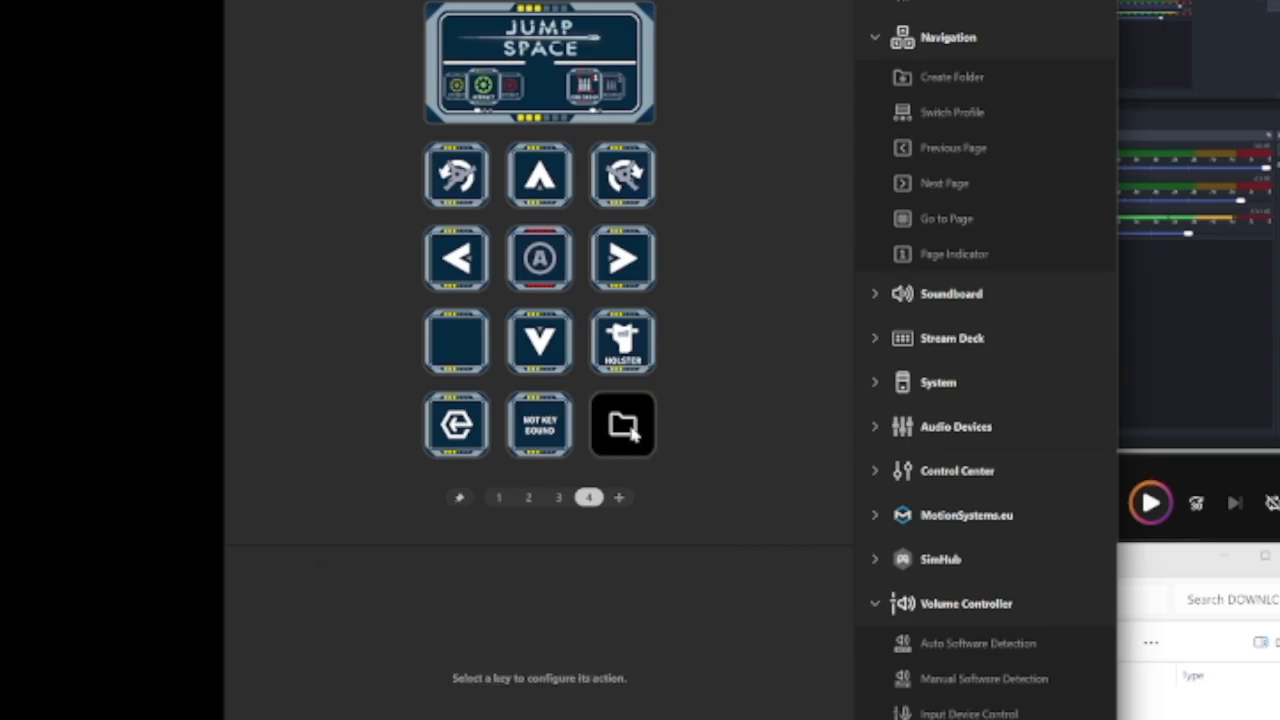
click(752, 619)
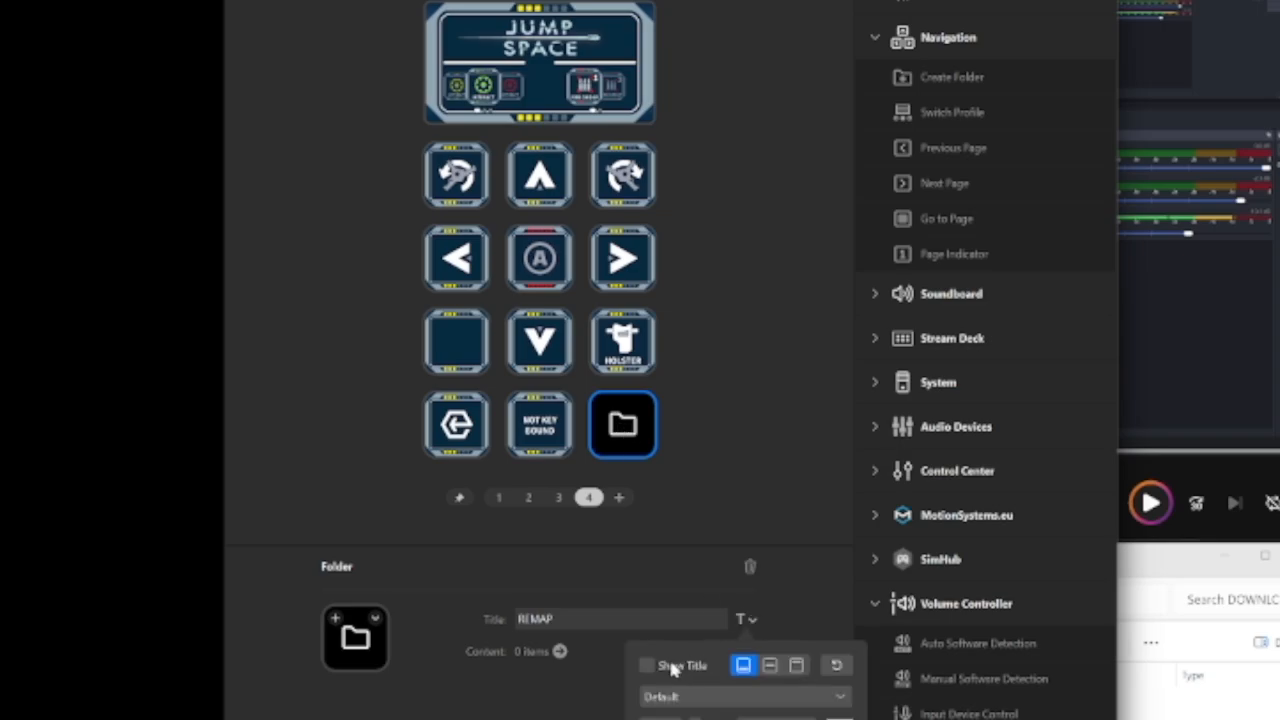
click(778, 616)
click(749, 624)
click(646, 665)
click(713, 437)
click(624, 428)
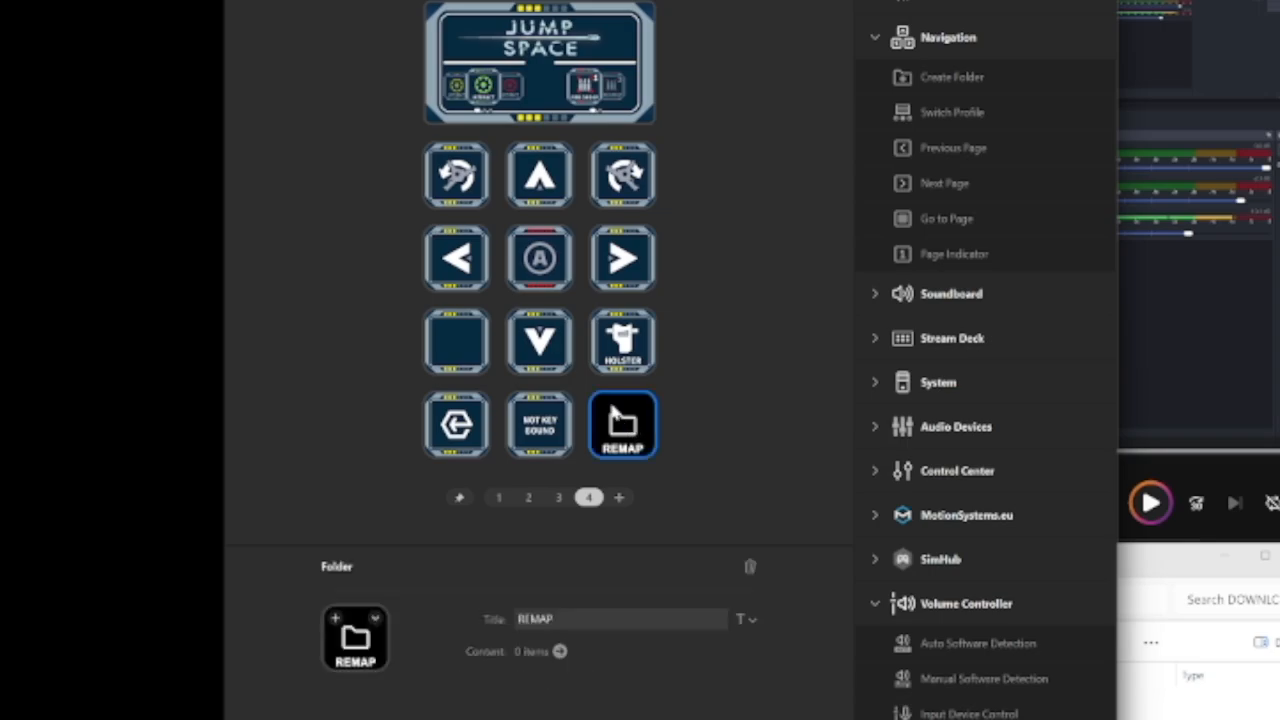
Move the Drop Item key from page 1 into the REMAP folder on page 4, beside the exit key, and leave the folder
click(499, 497)
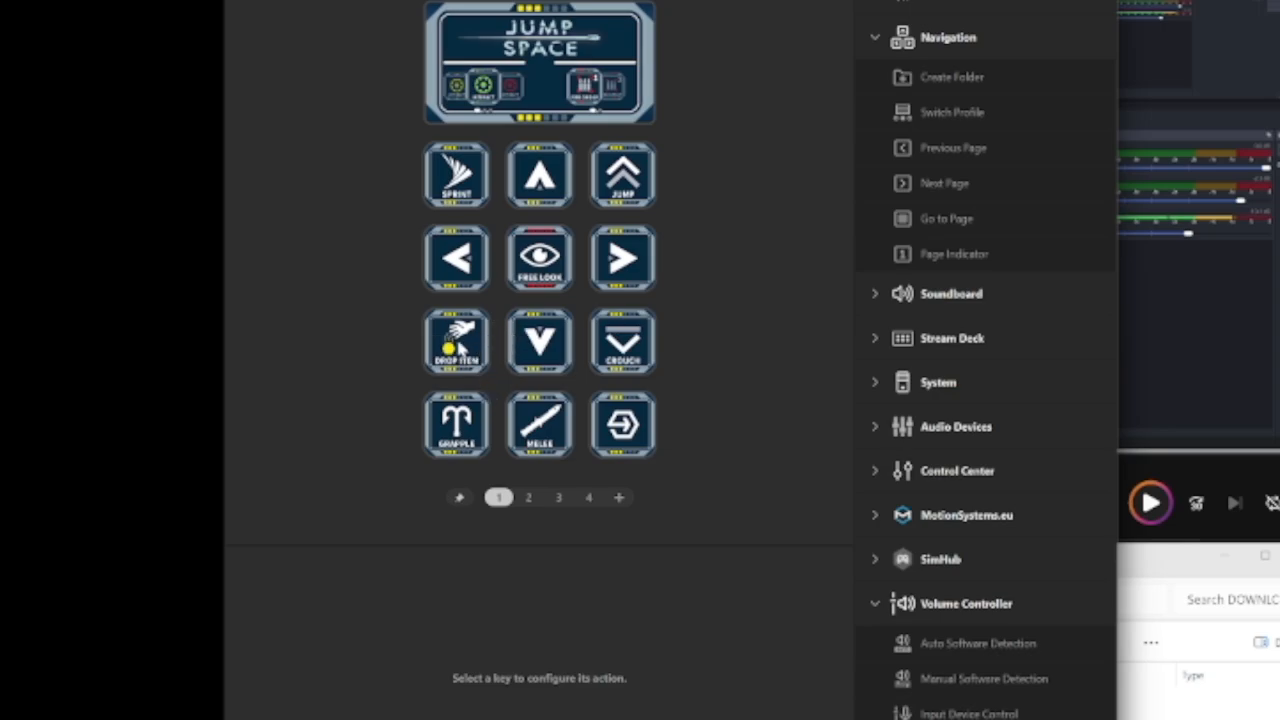
drag(457, 340, 545, 177)
click(730, 234)
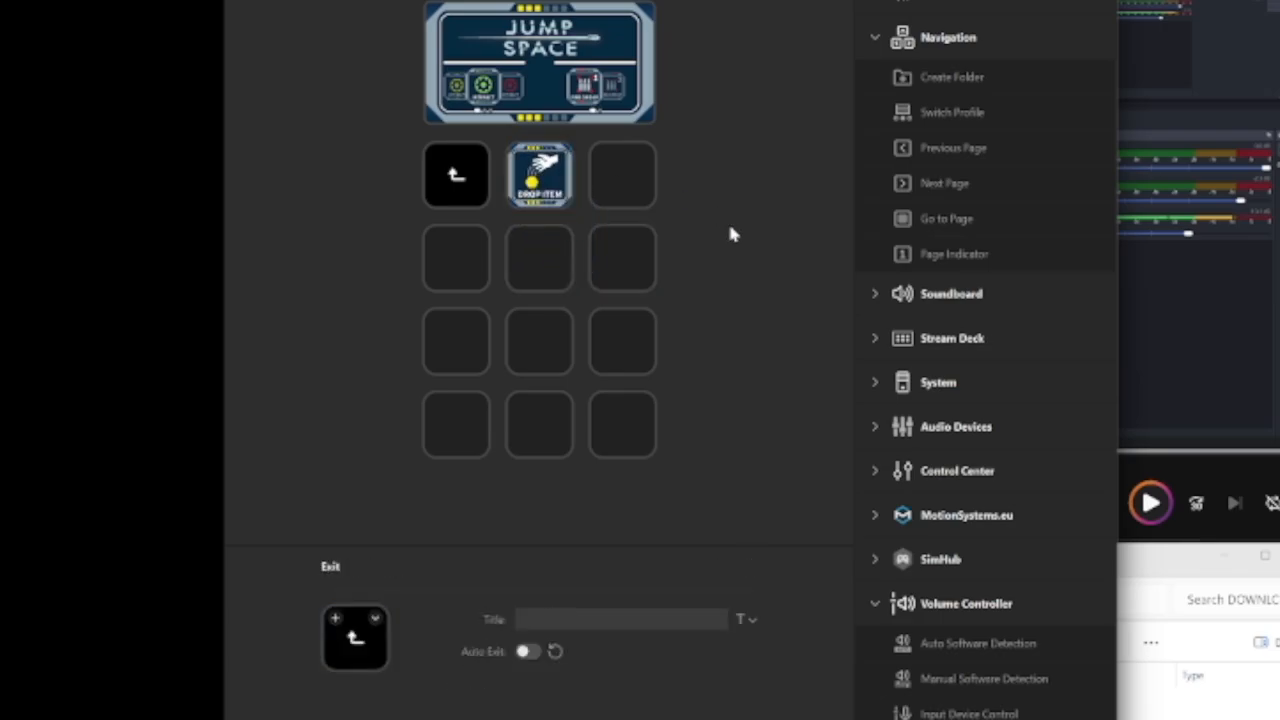
double_click(470, 188)
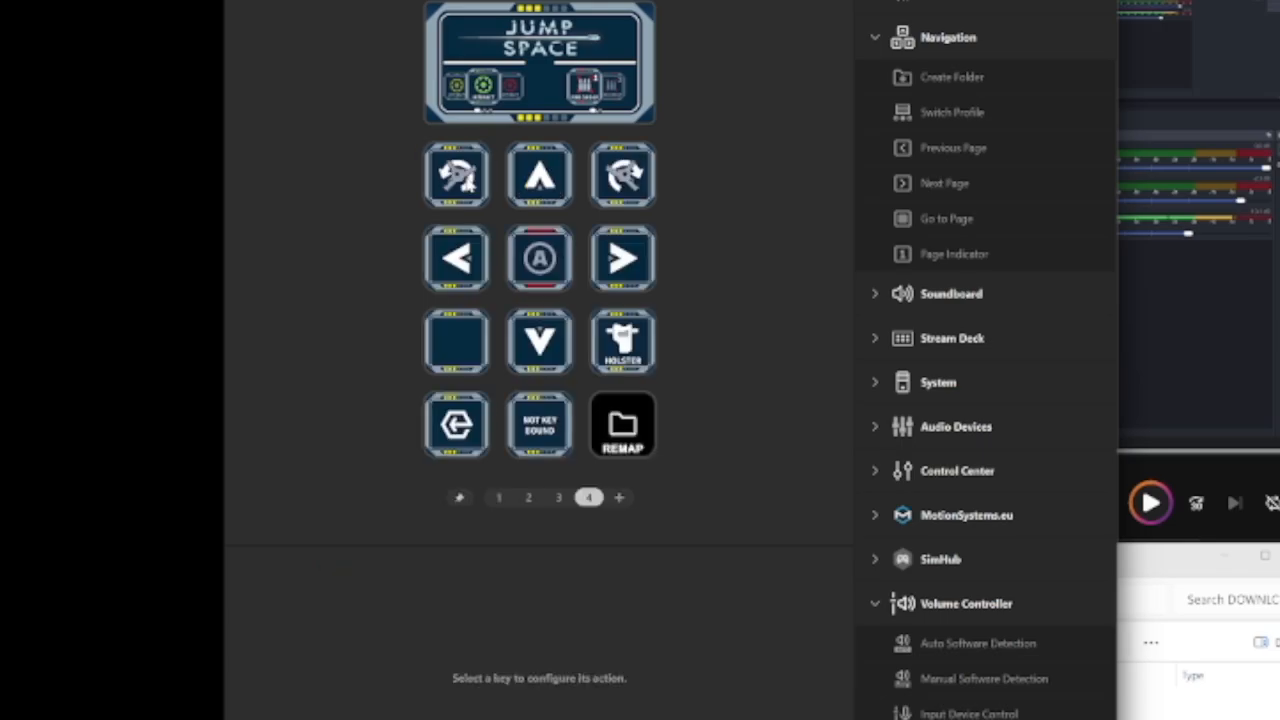
Move the Grapple key from page 1 into the REMAP folder beside Drop Item, and check the hotkeys of both moved keys
click(498, 498)
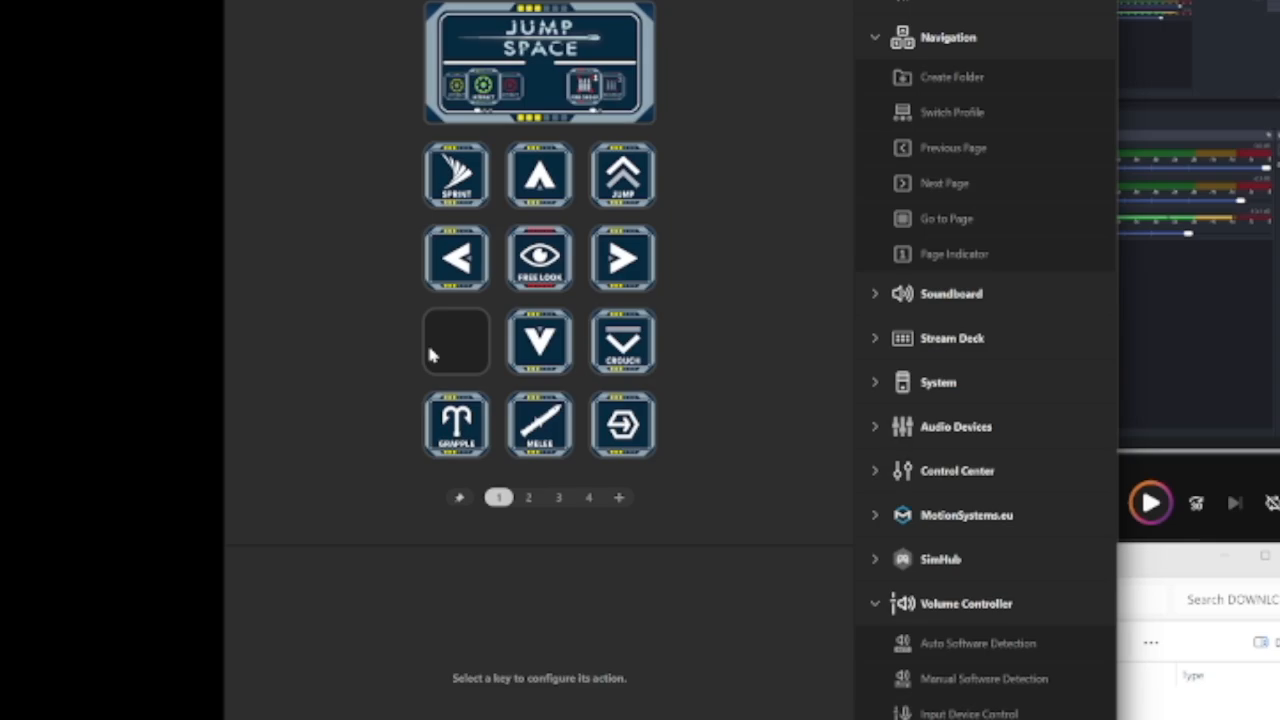
click(443, 430)
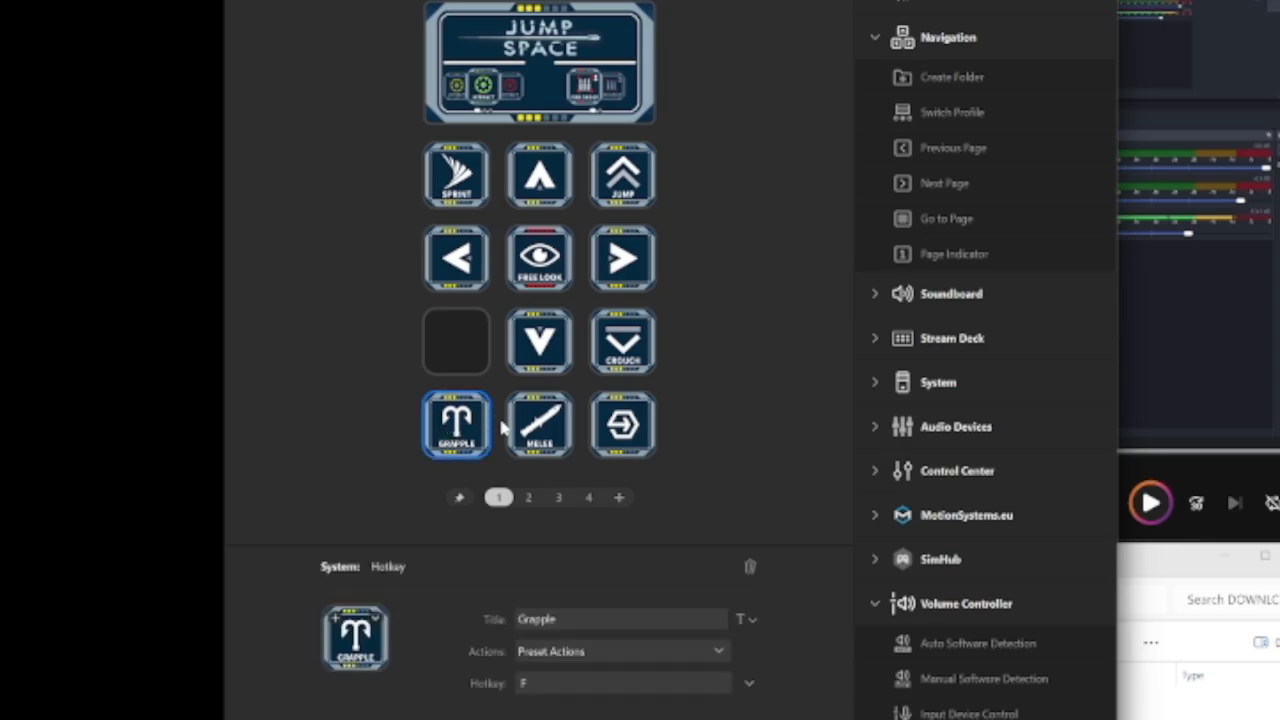
drag(457, 424, 614, 180)
click(456, 175)
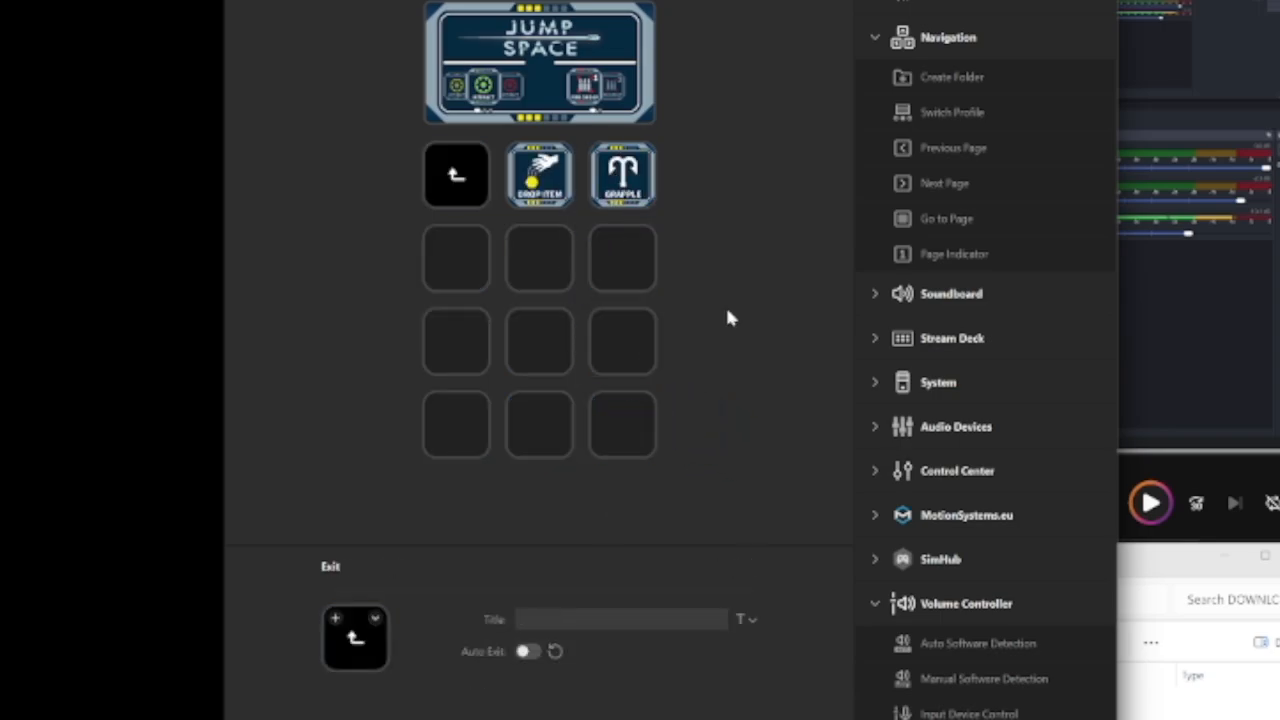
click(620, 178)
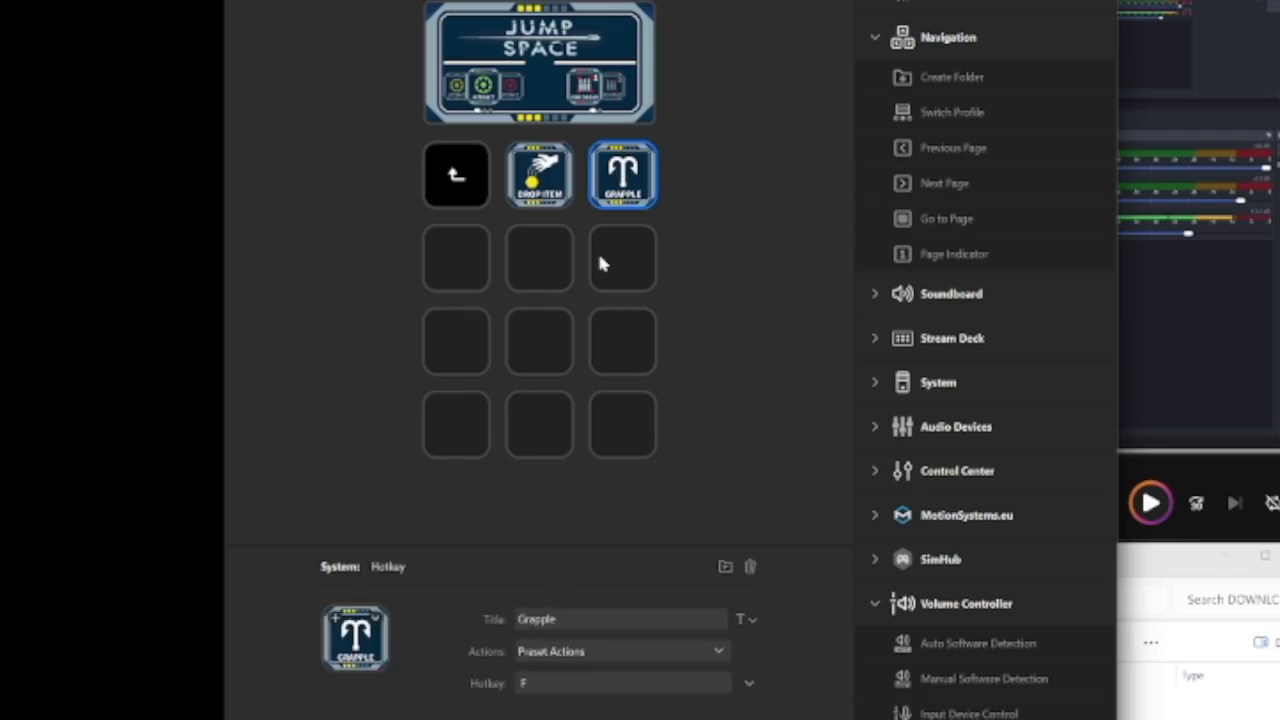
click(538, 176)
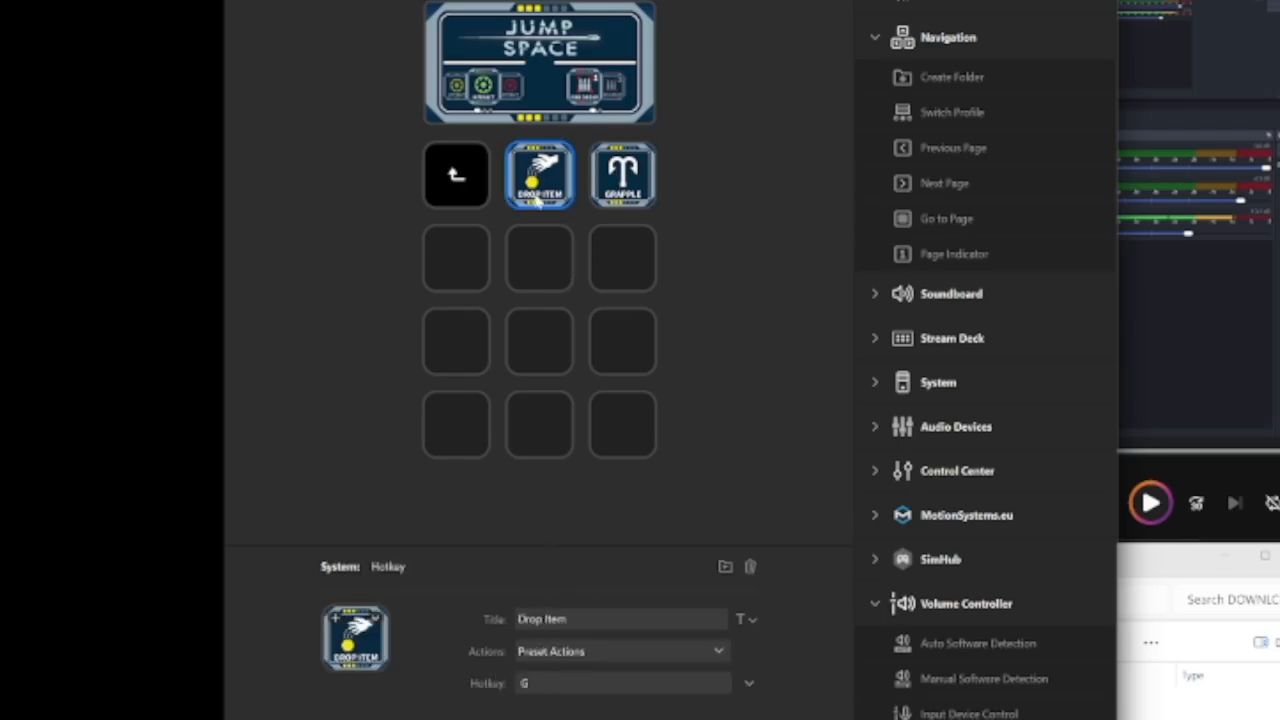
click(449, 184)
On page 1, move Sprint to the empty lower-left corner slot of the key grid and Melee to the empty slot above it
click(498, 497)
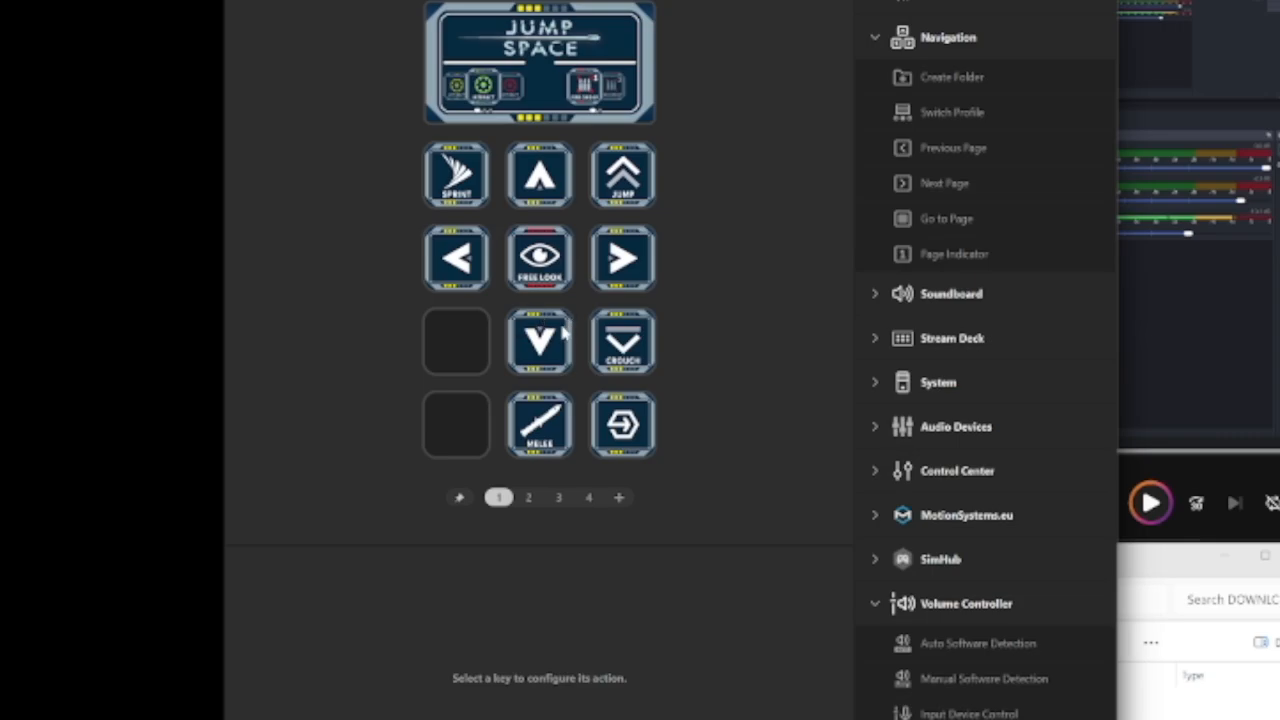
drag(472, 185, 457, 424)
drag(540, 425, 460, 345)
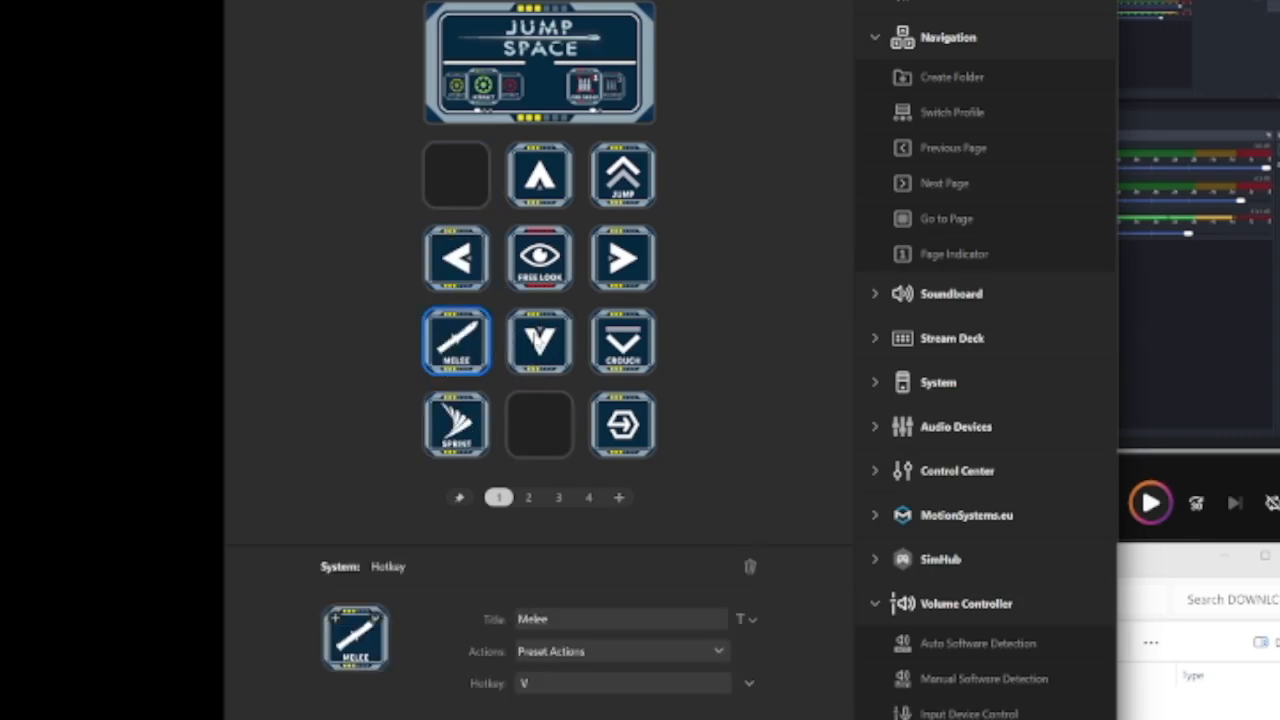
Move Free Look to the empty upper-left slot of page 1's grid and Crouch to the empty middle slot of the last row
drag(571, 246, 458, 178)
mouse_move(630, 436)
mouse_down()
mouse_move(543, 443)
mouse_move(617, 447)
mouse_up()
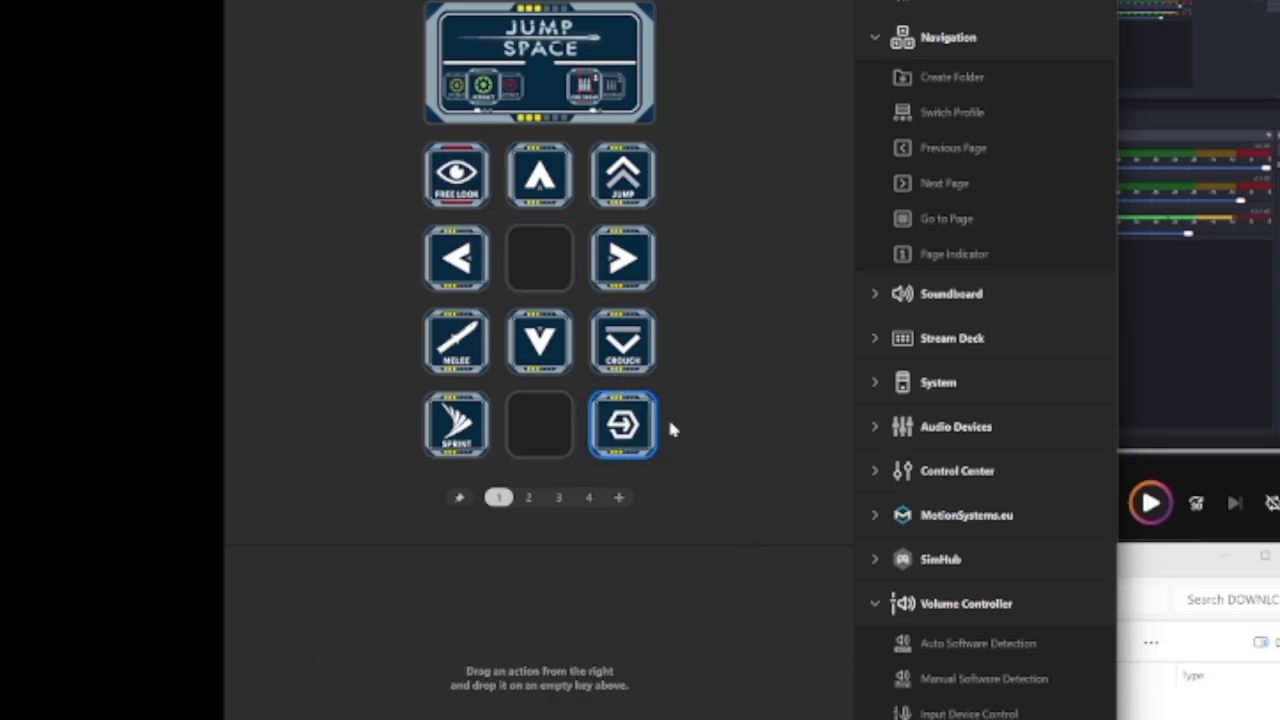
drag(628, 345, 547, 426)
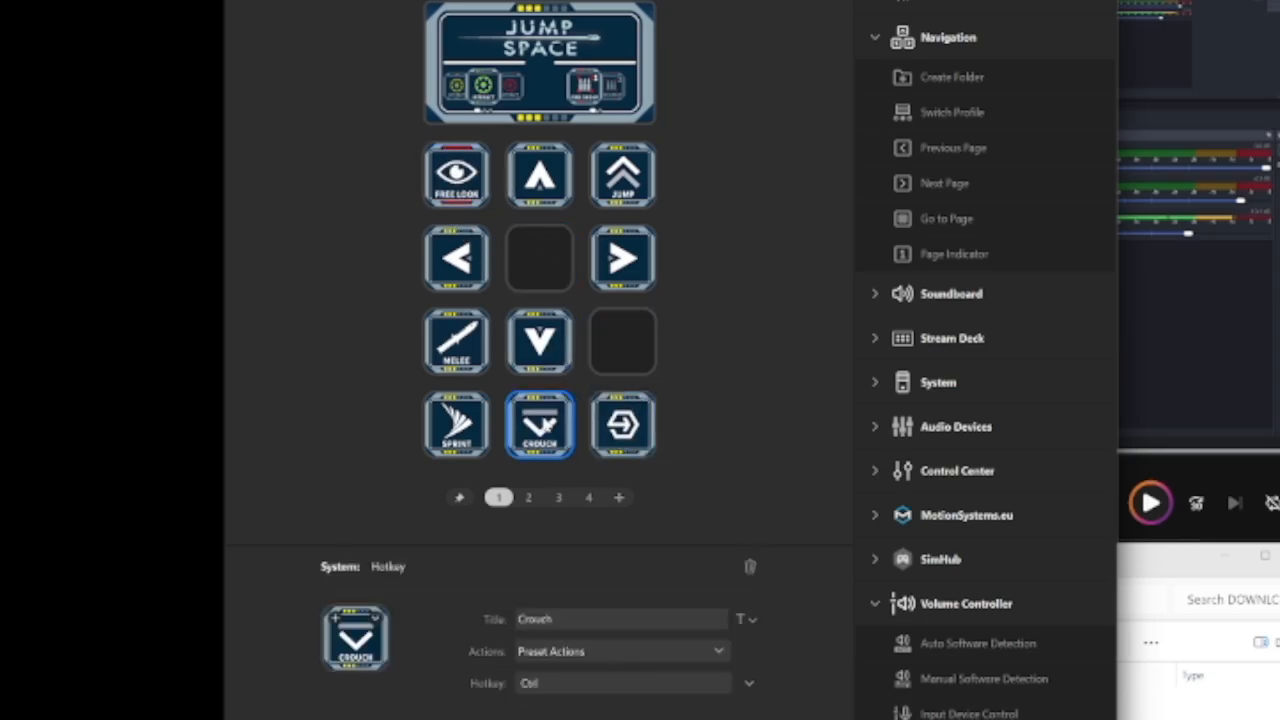
Move Jump to the centre slot of page 1's grid and Light from page 2 to page 1's empty upper-right slot
drag(630, 178, 549, 263)
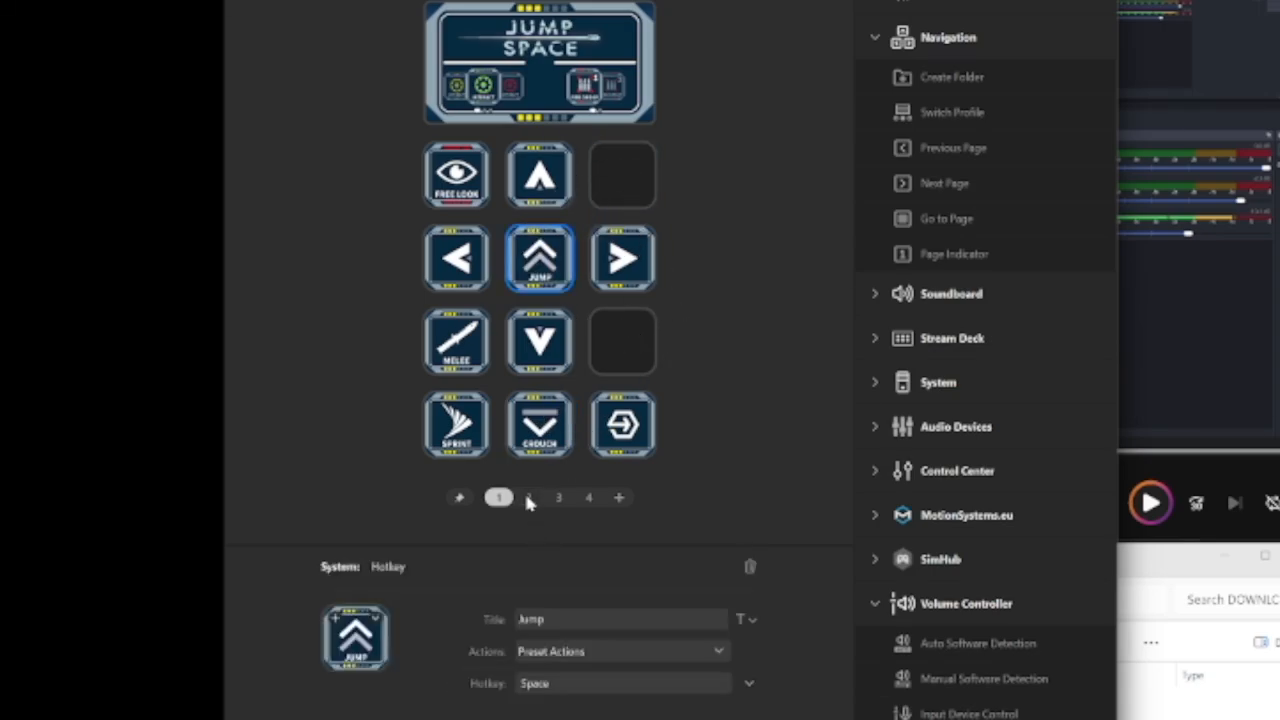
click(529, 498)
click(540, 258)
drag(540, 258, 625, 190)
click(622, 185)
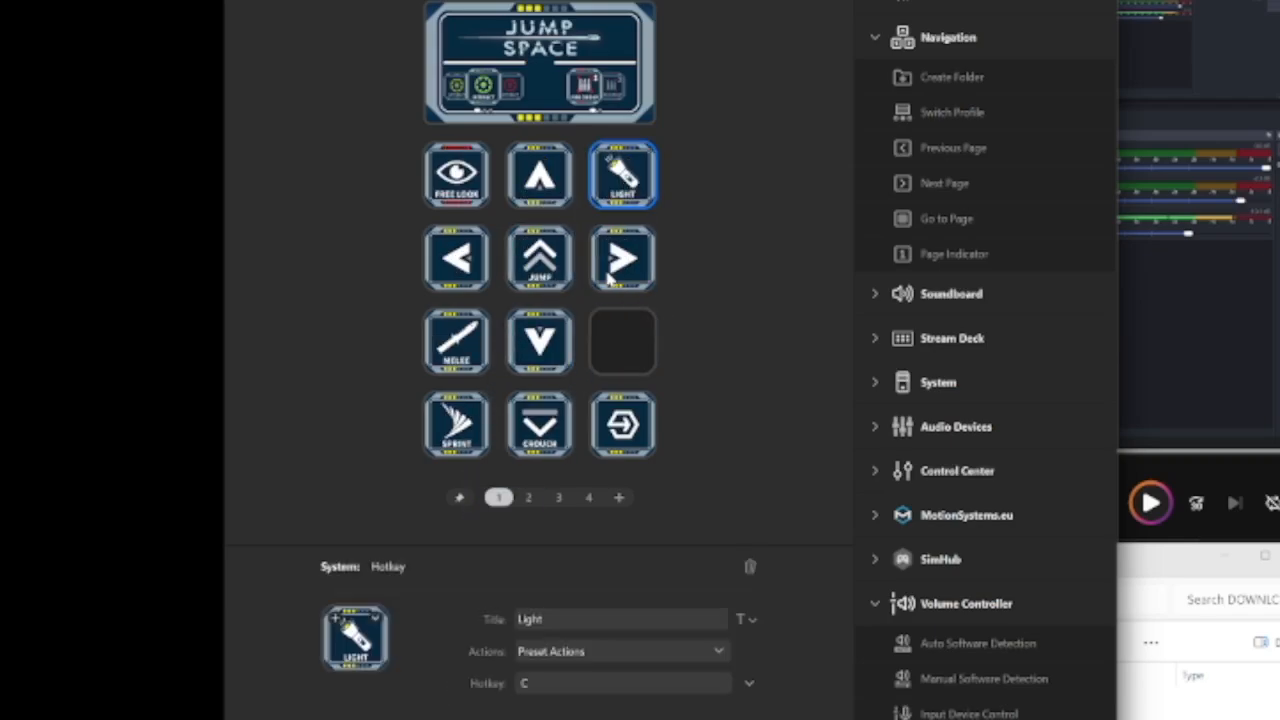
Move the Holster key from page 4 to the empty slot at the end of page 1's third row
click(528, 499)
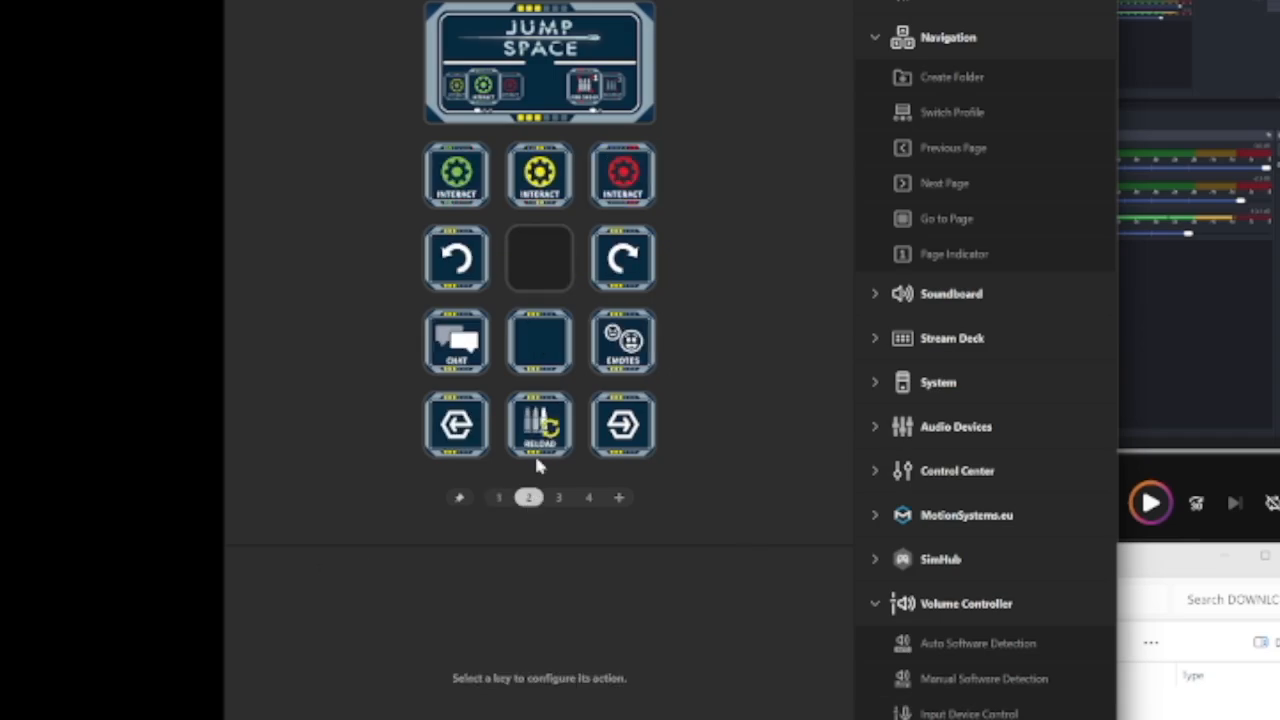
click(559, 498)
click(589, 498)
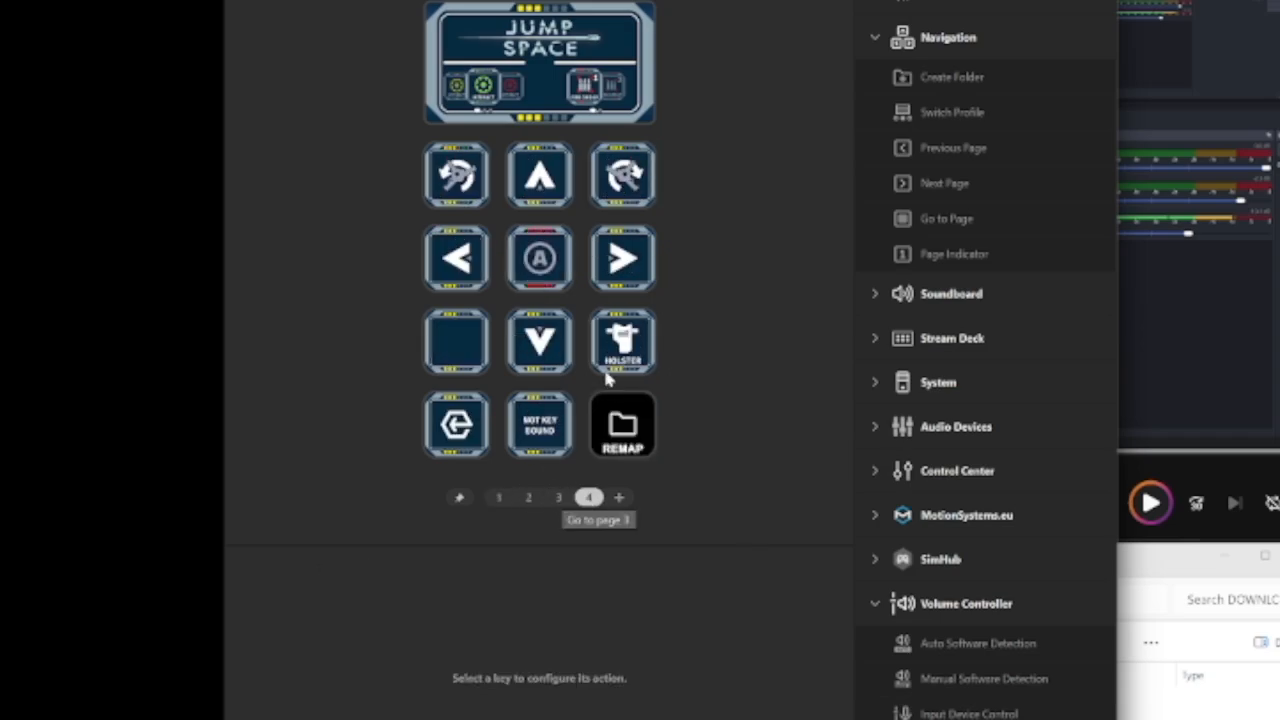
click(624, 345)
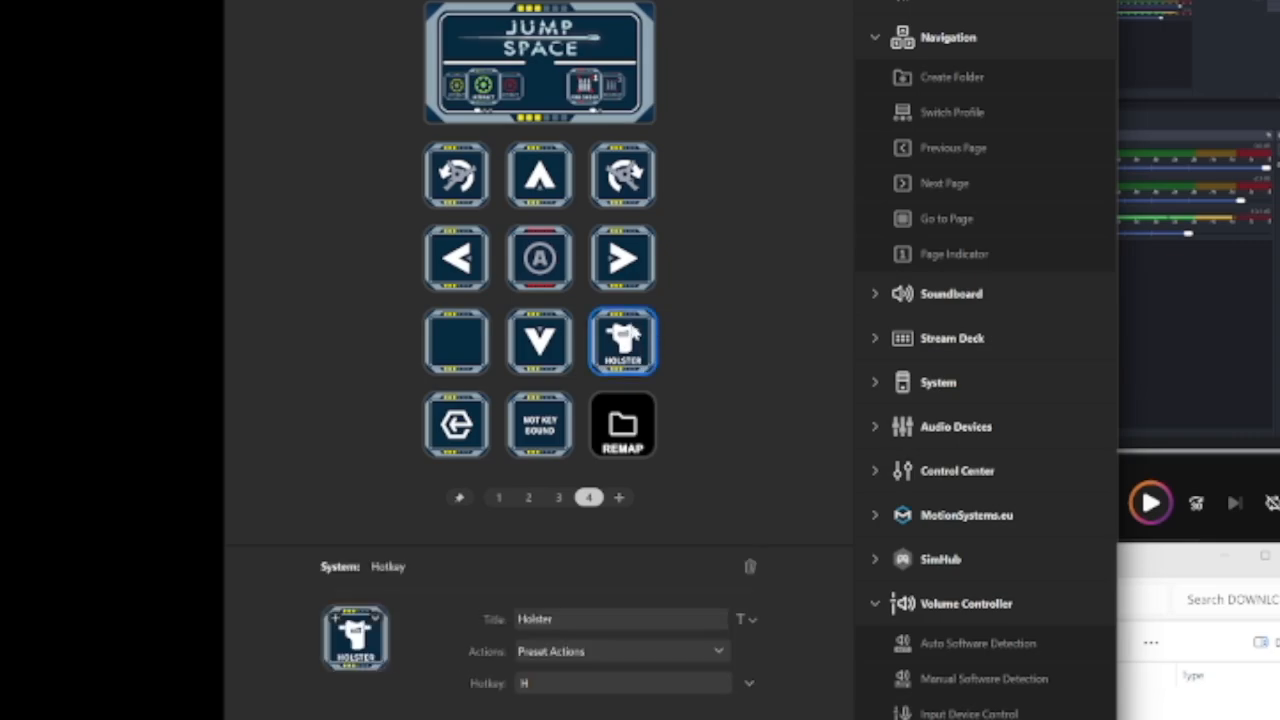
mouse_move(632, 338)
mouse_down()
mouse_move(508, 515)
mouse_move(630, 332)
mouse_up()
click(545, 487)
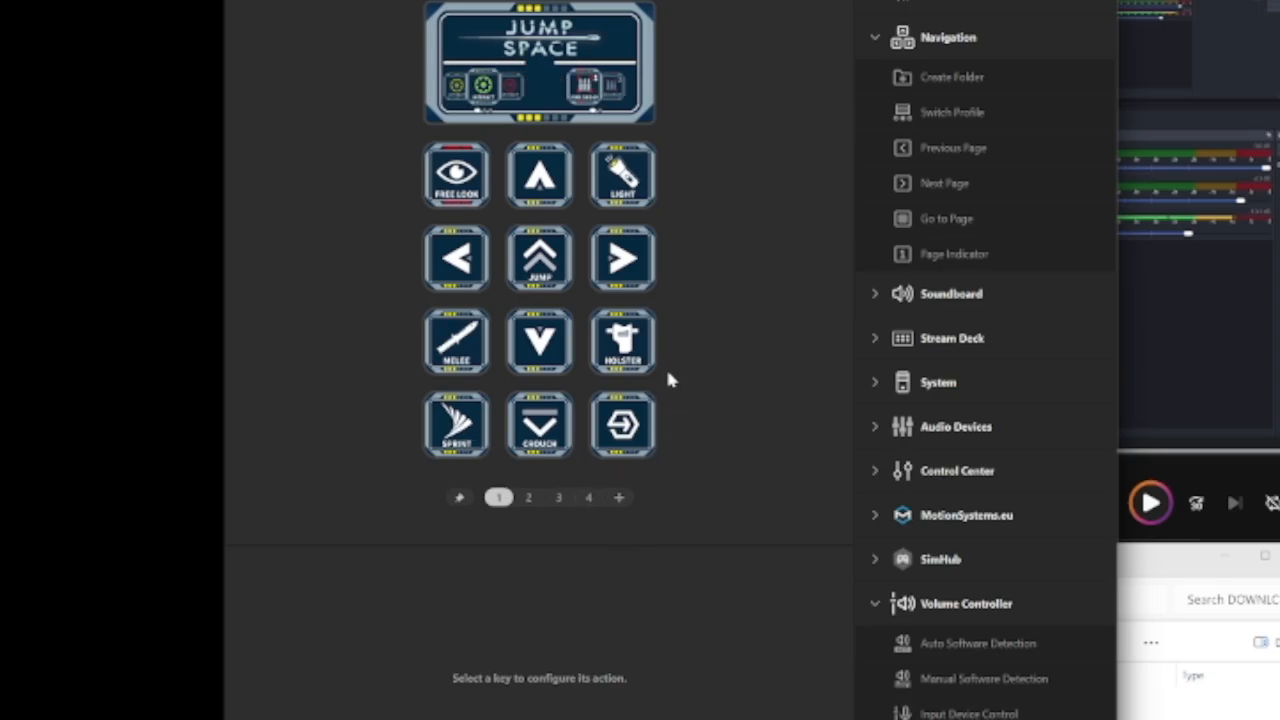
Examine the Drop Item and Grapple keys in the REMAP folder on page 4, and leave the folder
click(528, 498)
click(560, 498)
click(588, 498)
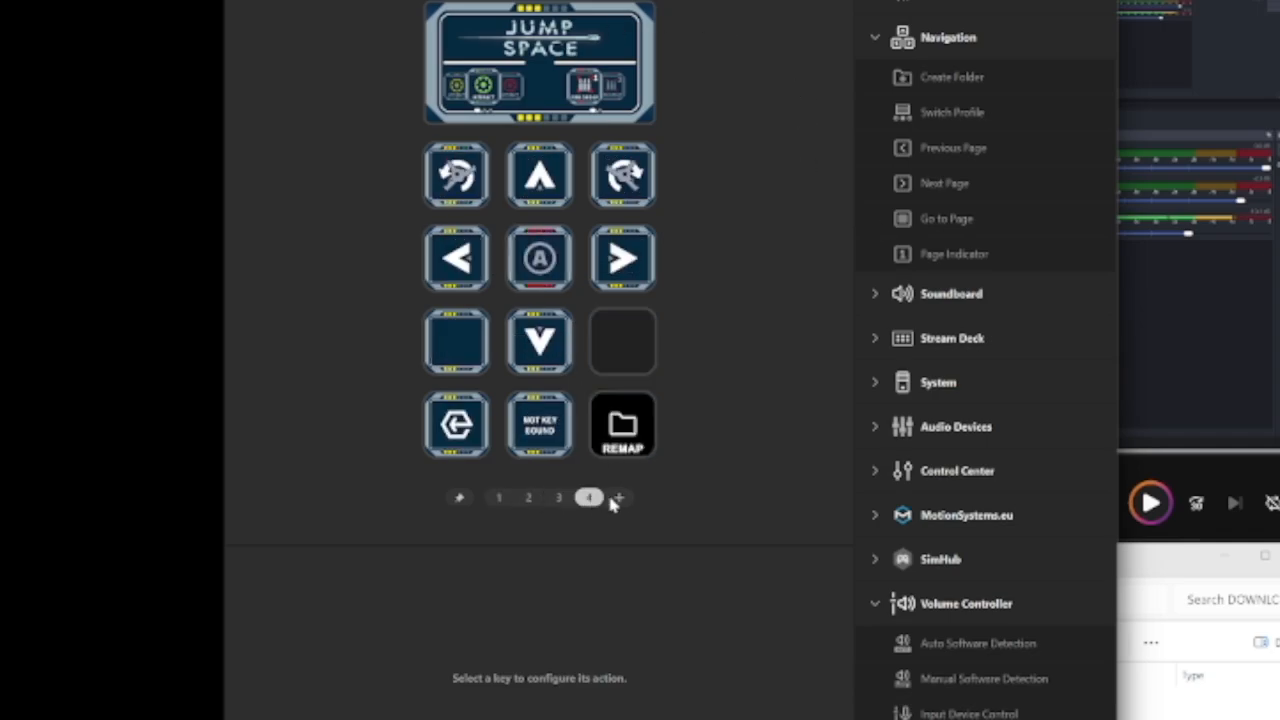
double_click(622, 426)
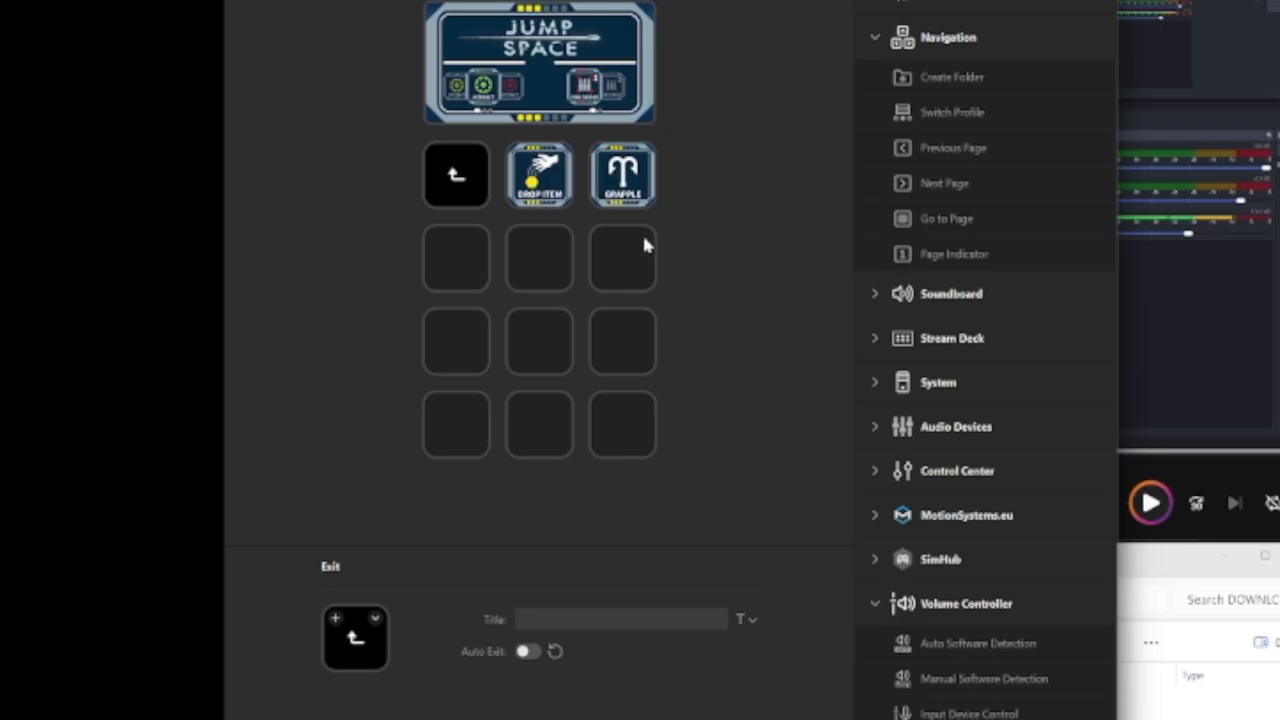
click(543, 174)
click(626, 185)
click(555, 189)
click(622, 175)
click(456, 175)
double_click(456, 175)
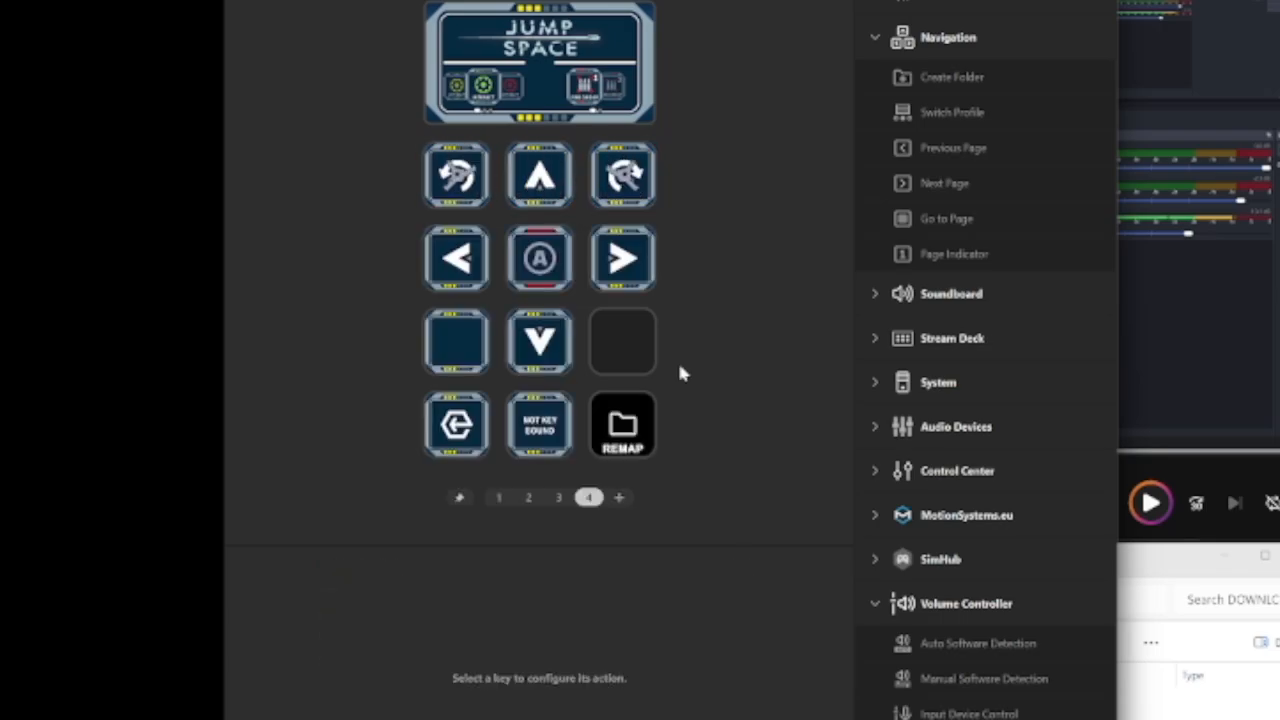
Examine the hotkey assigned to the Light key on page 1
click(499, 497)
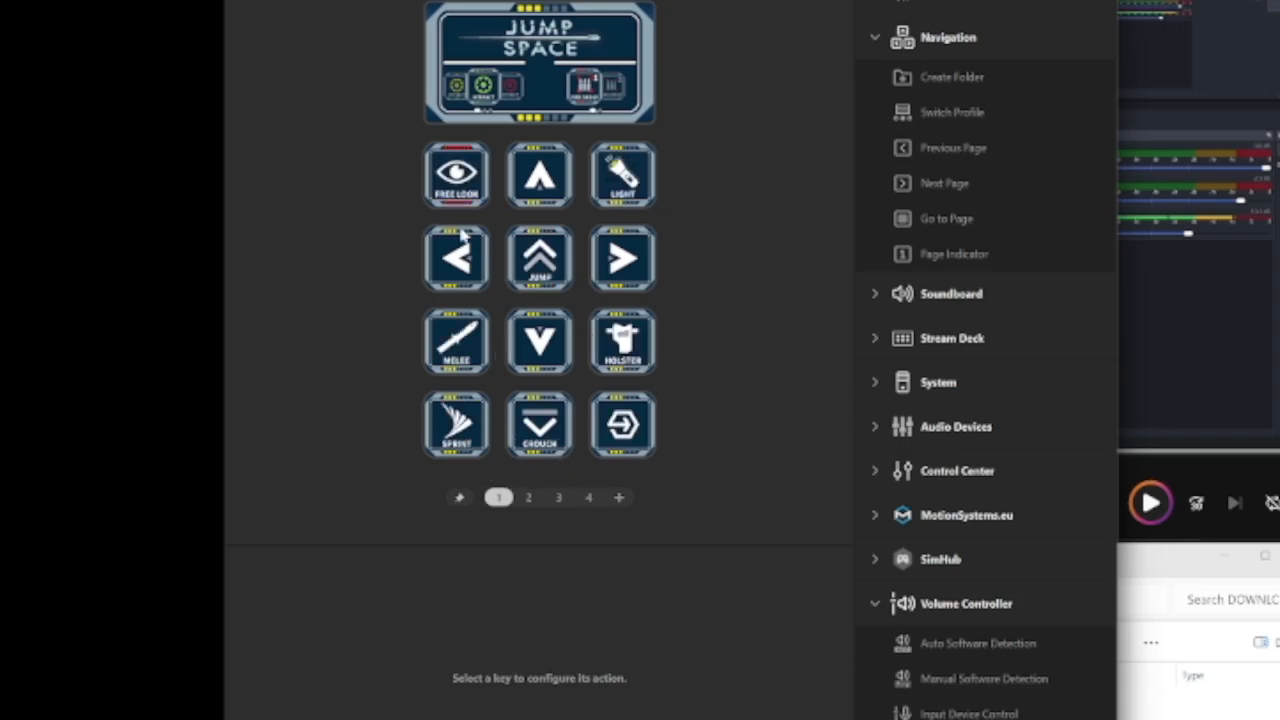
click(628, 180)
click(632, 183)
click(629, 180)
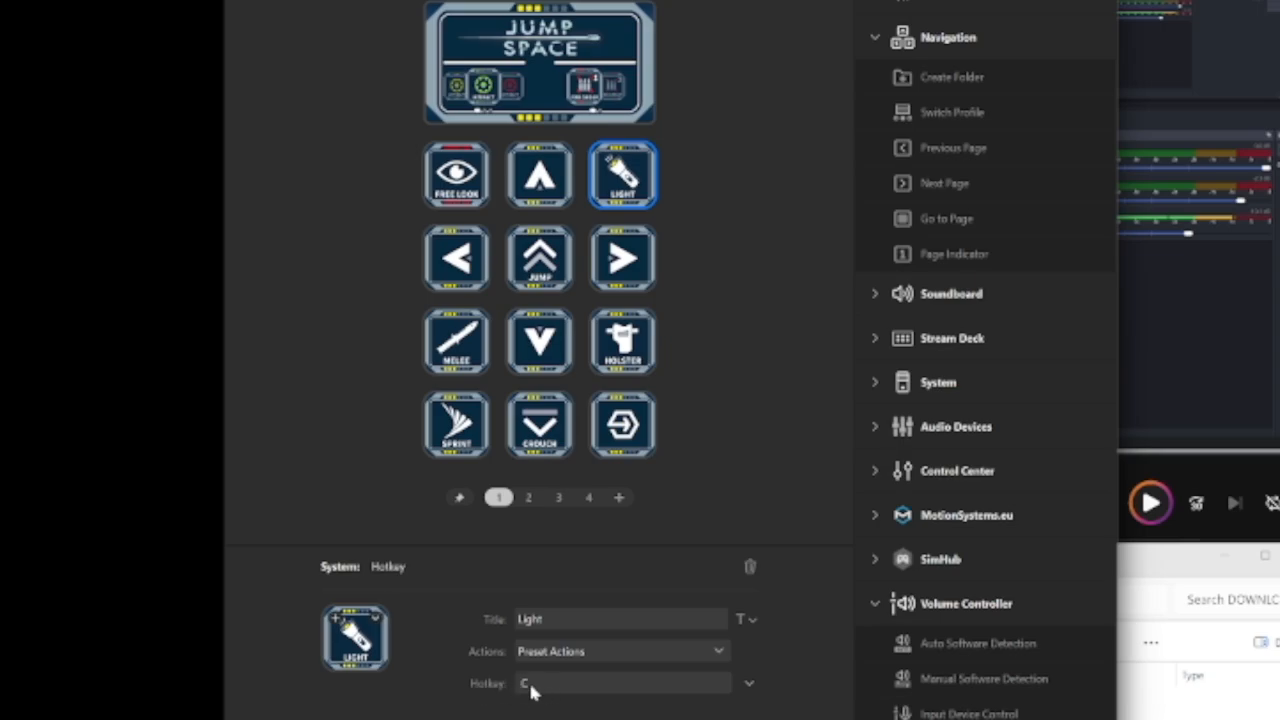
click(745, 220)
click(628, 172)
drag(643, 180, 580, 508)
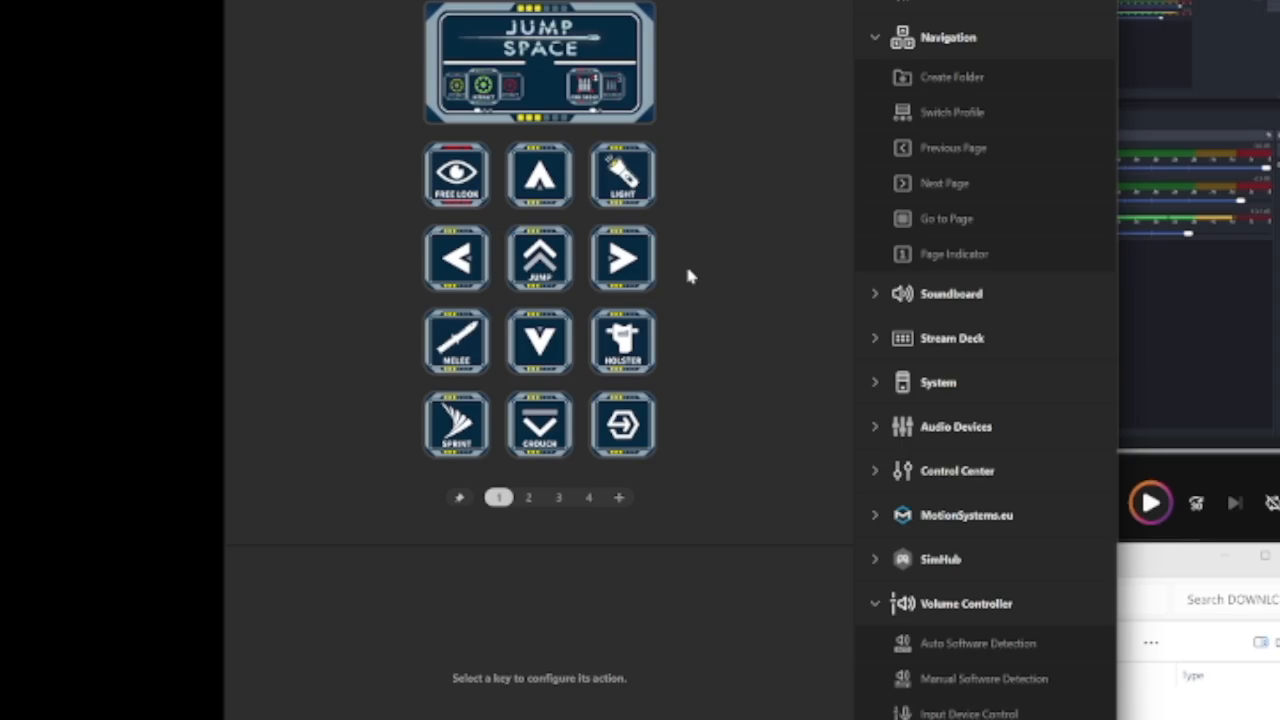
Take the Light key out of page 1's upper-right slot, look through the other pages, and return to page 1
click(641, 178)
drag(652, 208, 675, 293)
double_click(630, 428)
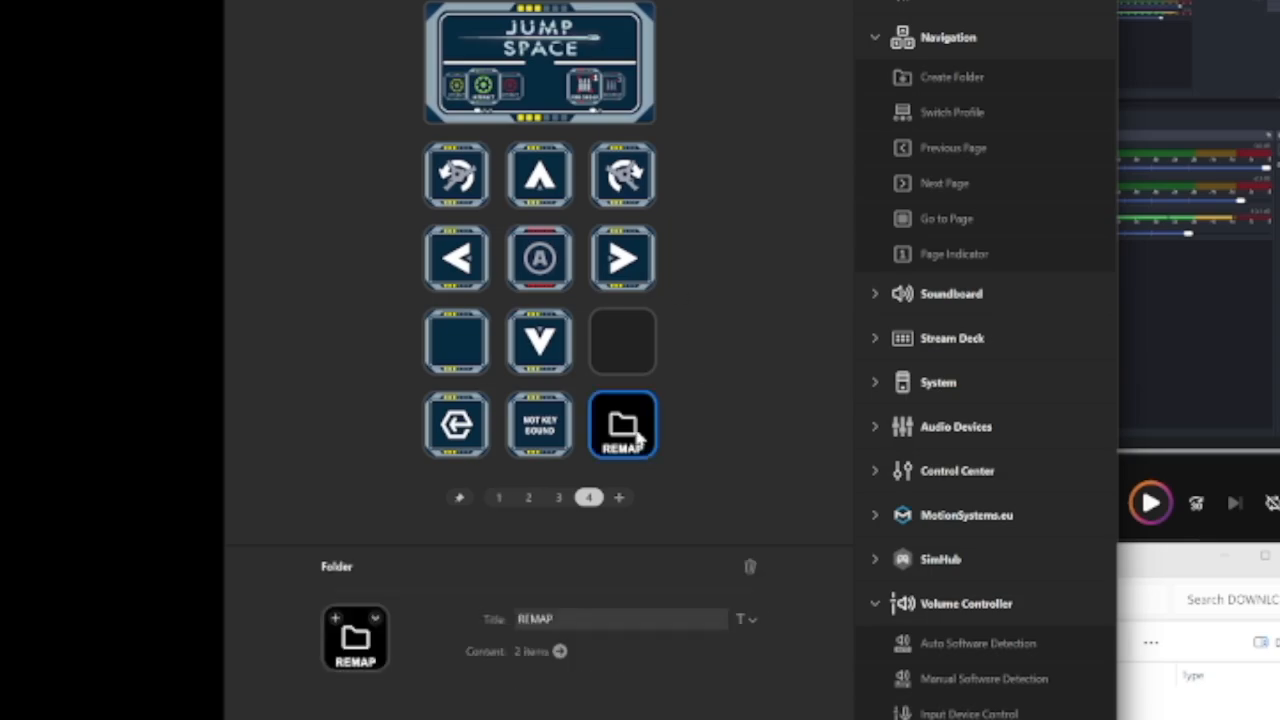
click(472, 175)
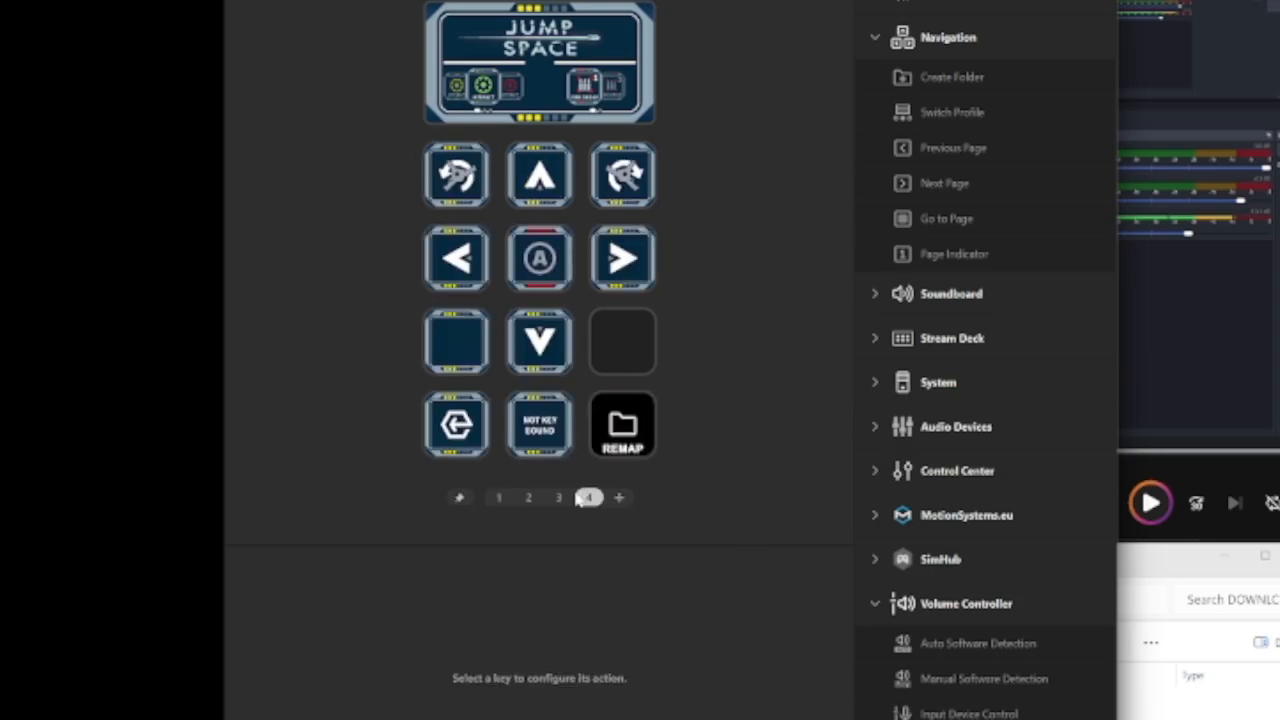
click(558, 497)
click(530, 497)
click(499, 497)
click(529, 497)
click(559, 497)
click(588, 497)
click(500, 498)
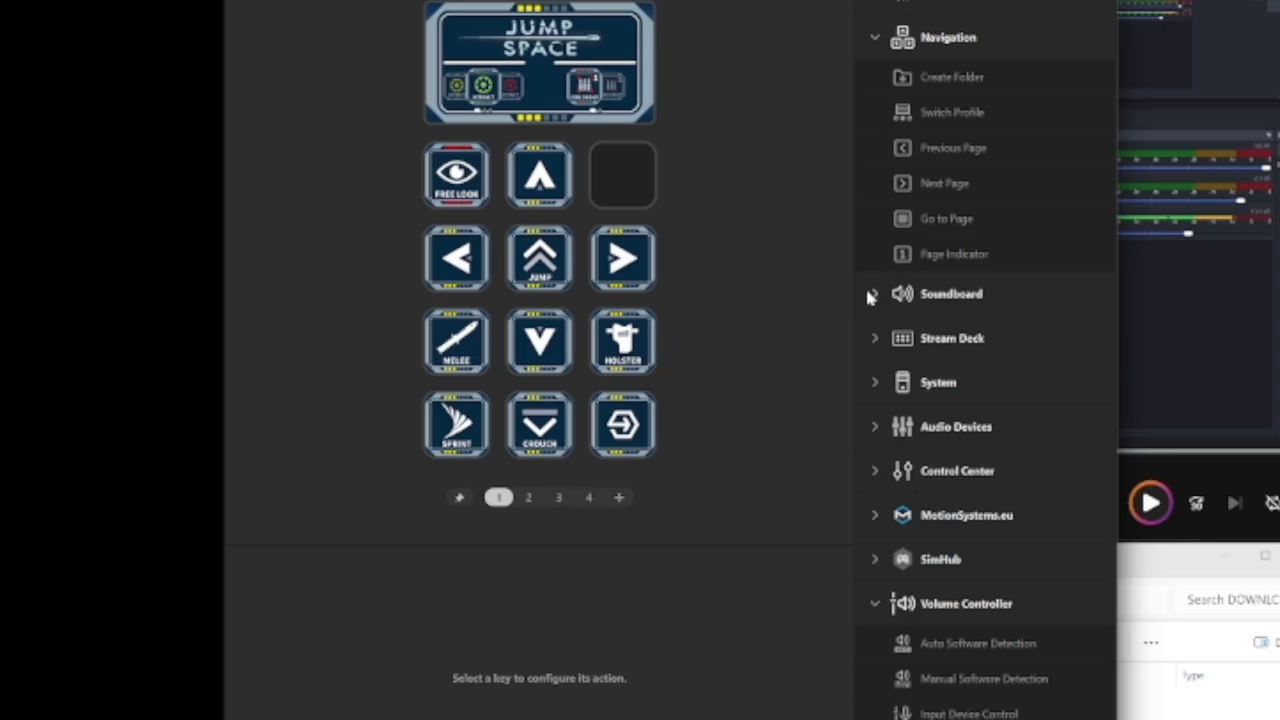
Add a System Hotkey action to page 1's empty upper-right slot and assign it the hotkey C
click(874, 385)
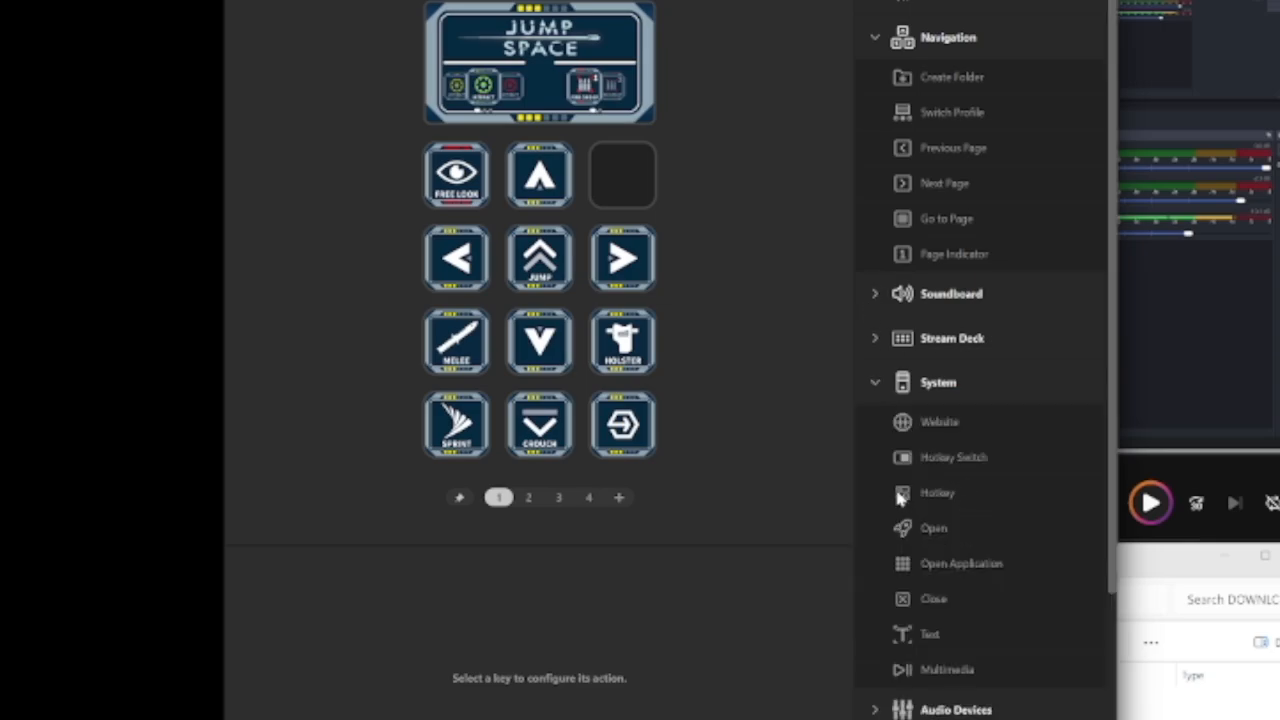
drag(937, 497, 634, 186)
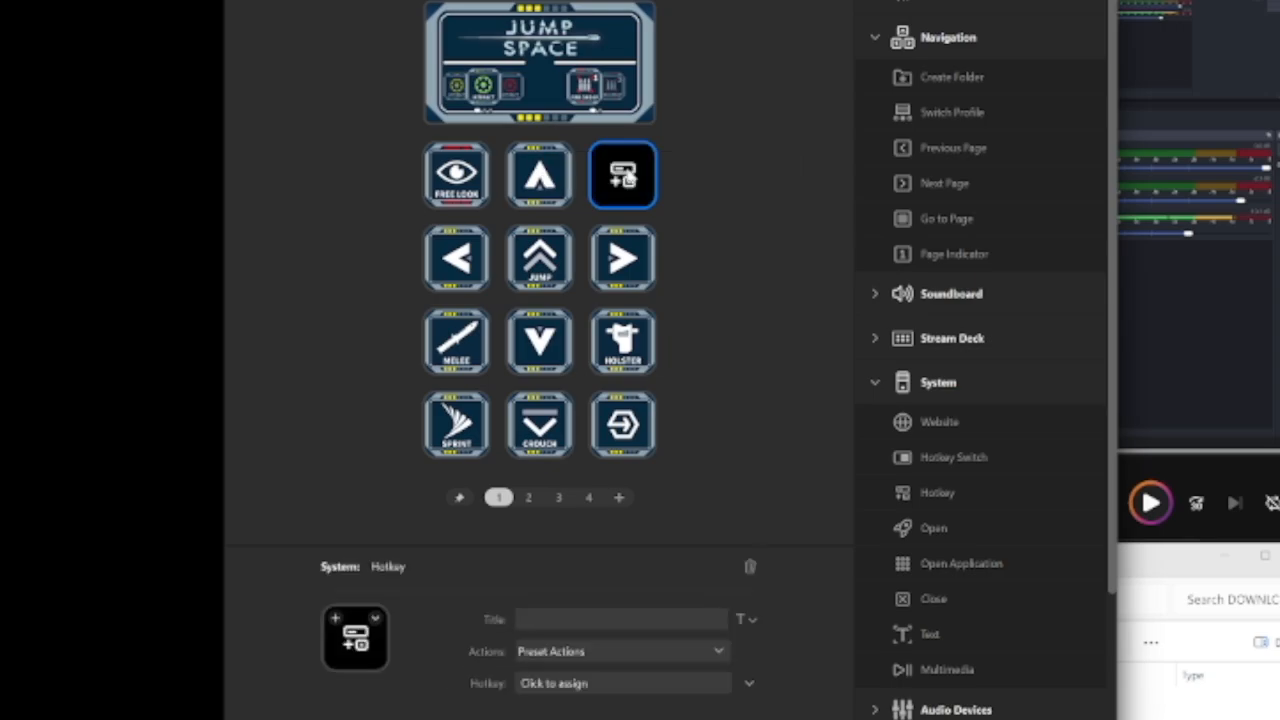
click(566, 686)
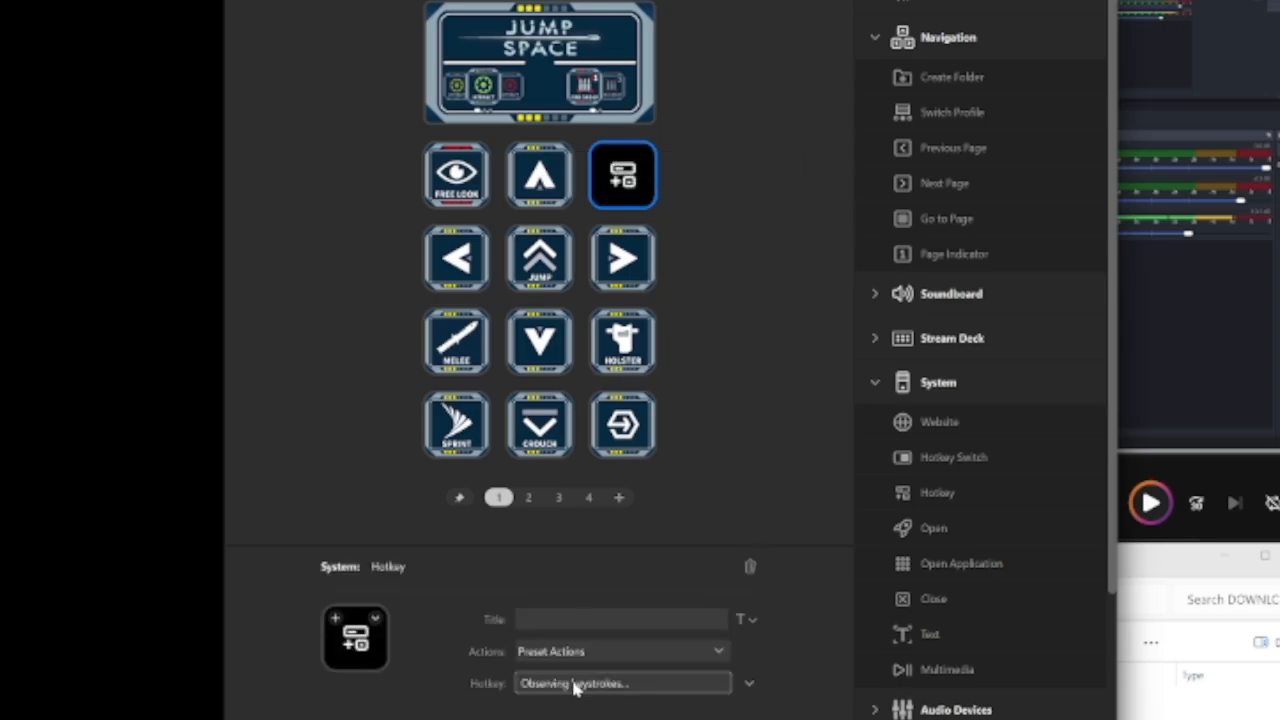
key(c)
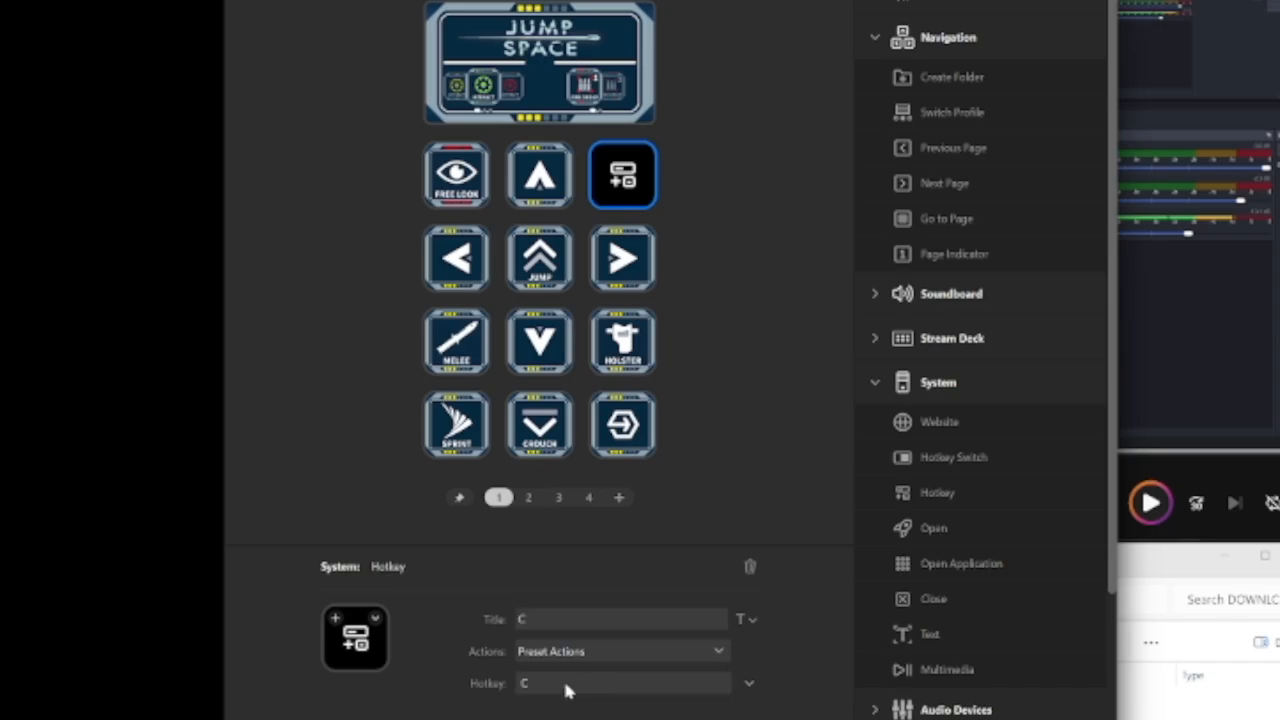
click(668, 262)
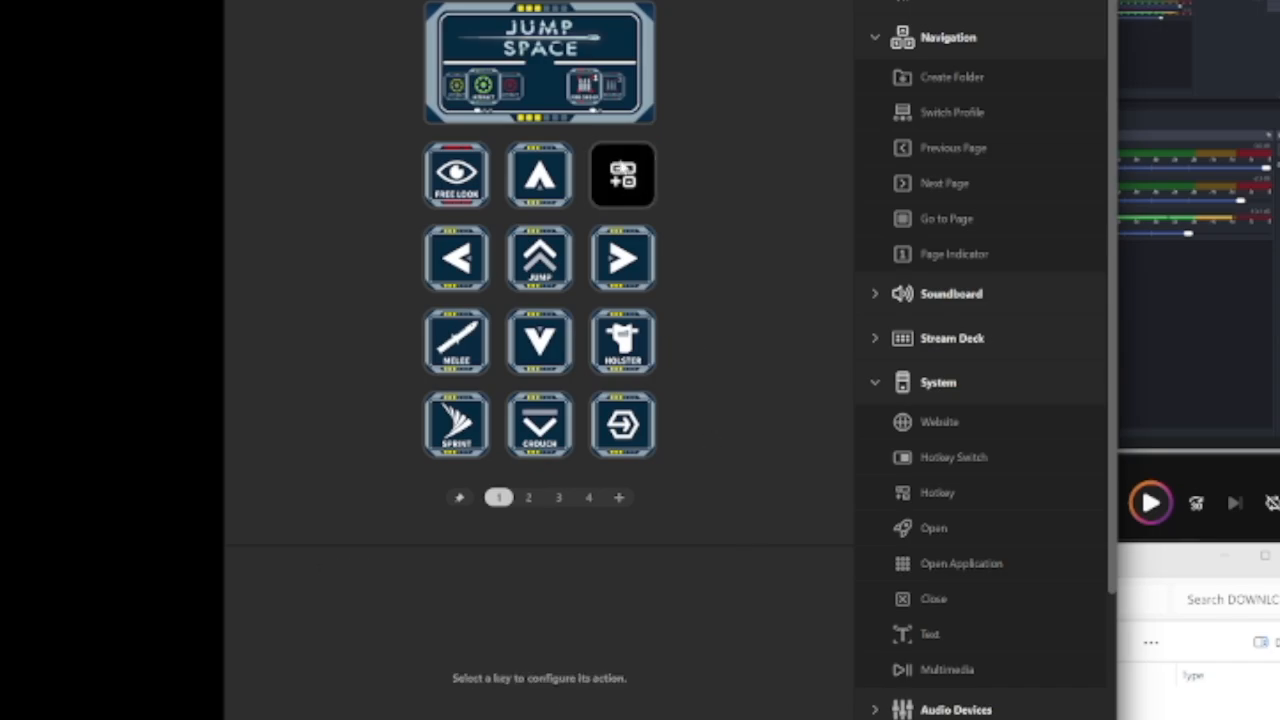
Switch to File Explorer, open the Icons folder inside Jump Space - Galleon, and look through its key icons
drag(1128, 583, 903, 230)
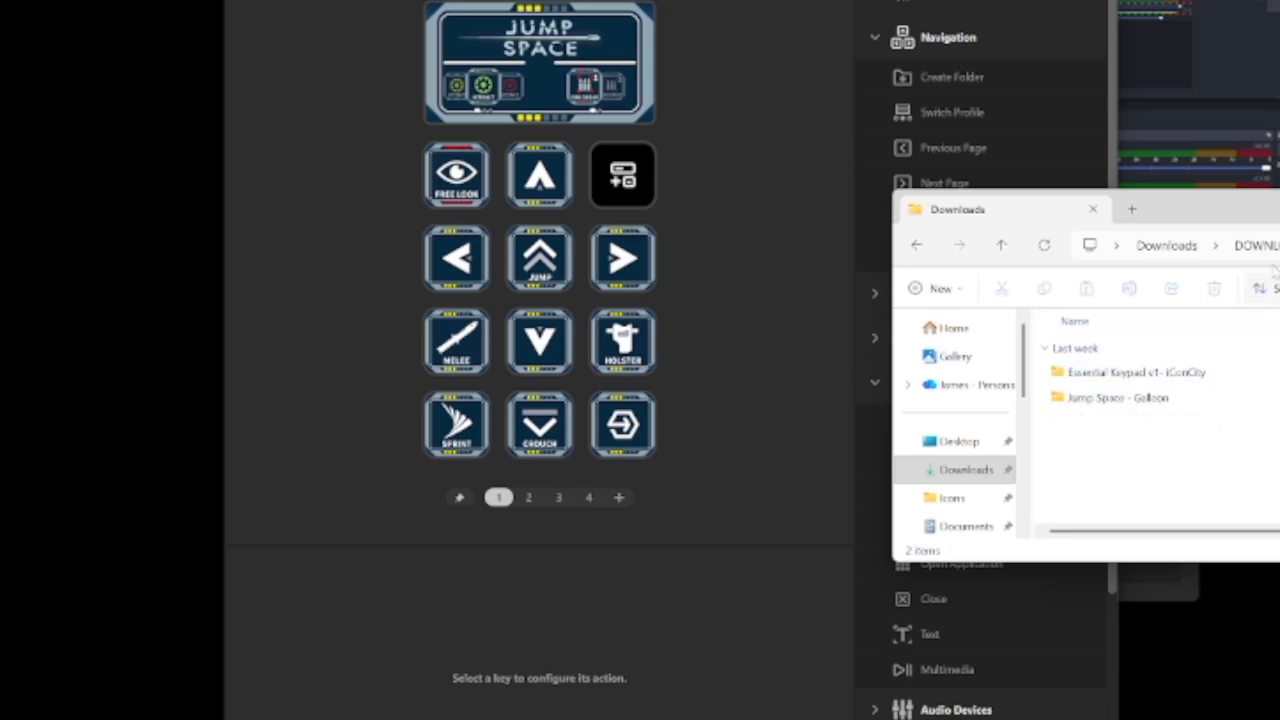
double_click(1108, 400)
double_click(1108, 386)
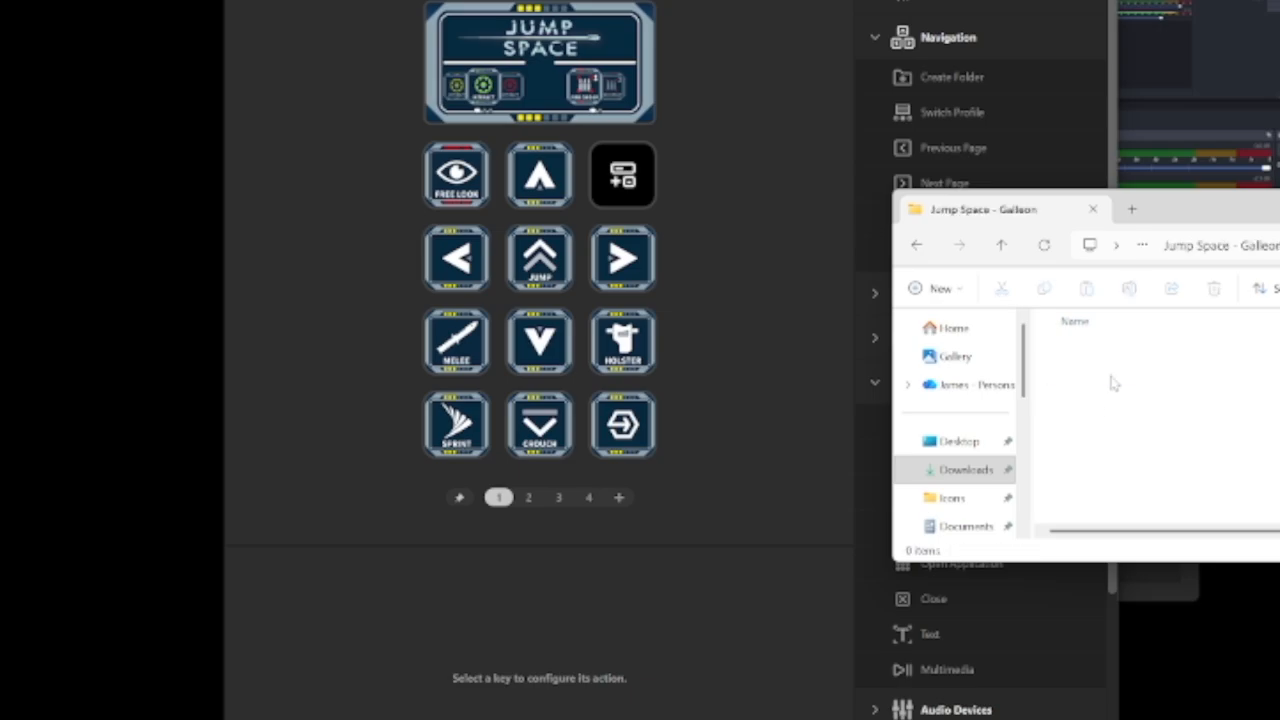
scroll(1188, 480, down, 1)
drag(1197, 562, 1197, 688)
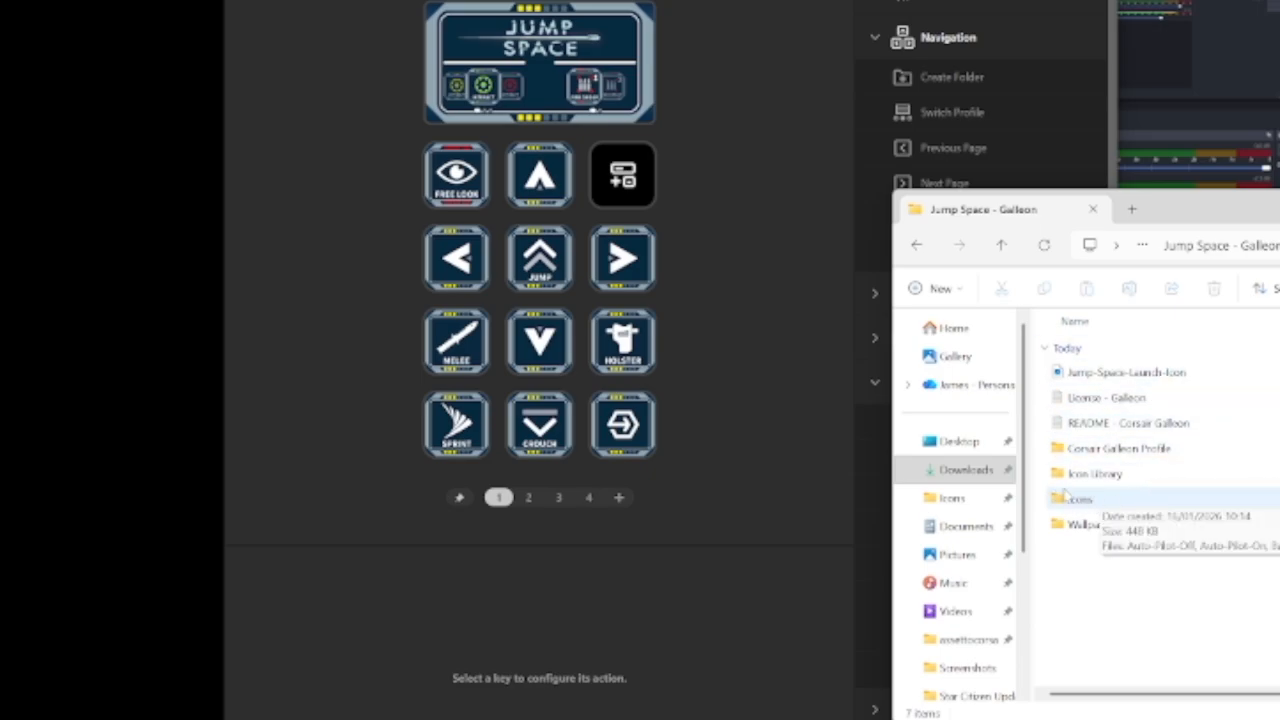
double_click(1082, 499)
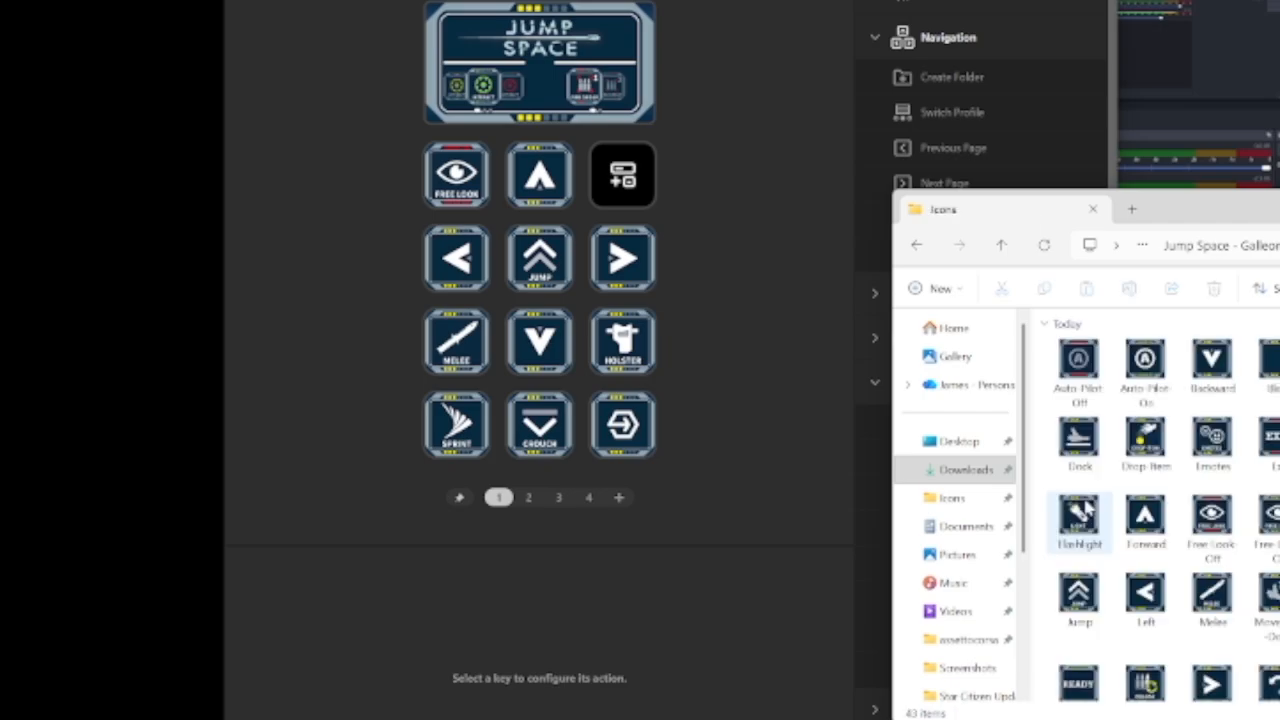
scroll(1165, 592, down, 1)
scroll(1165, 594, up, 1)
scroll(1250, 590, down, 1)
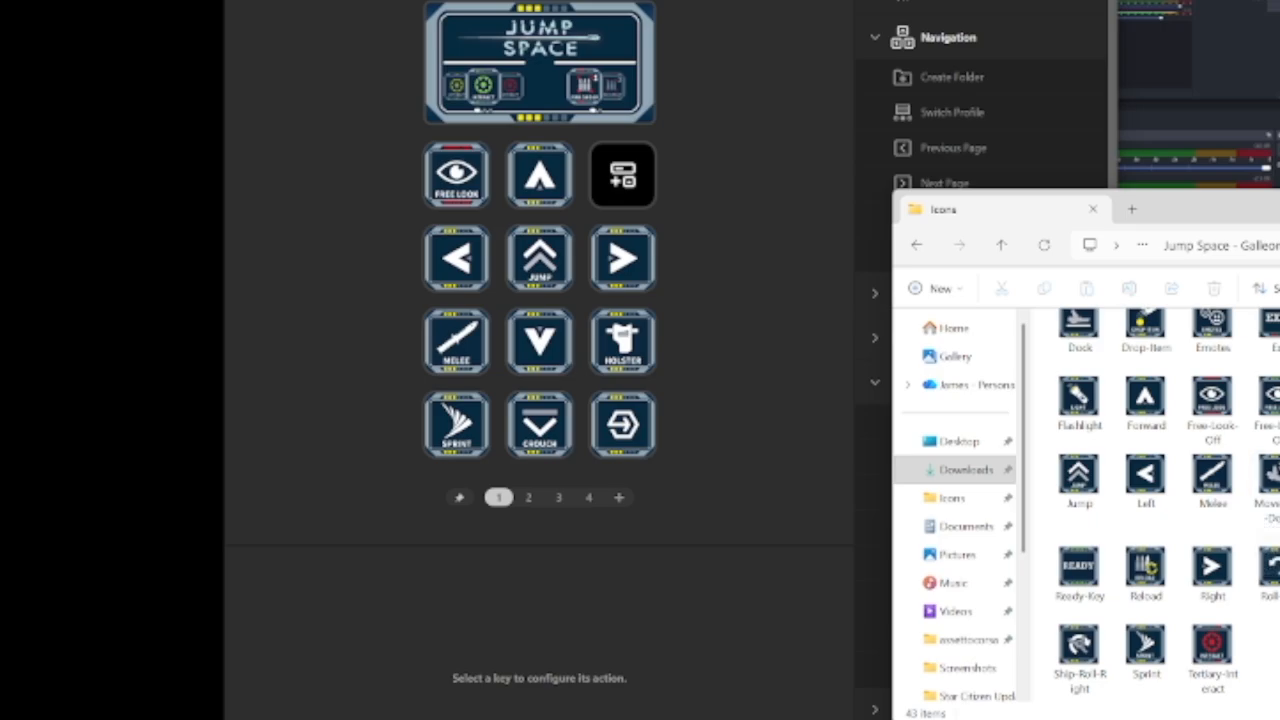
scroll(1160, 500, up, 1)
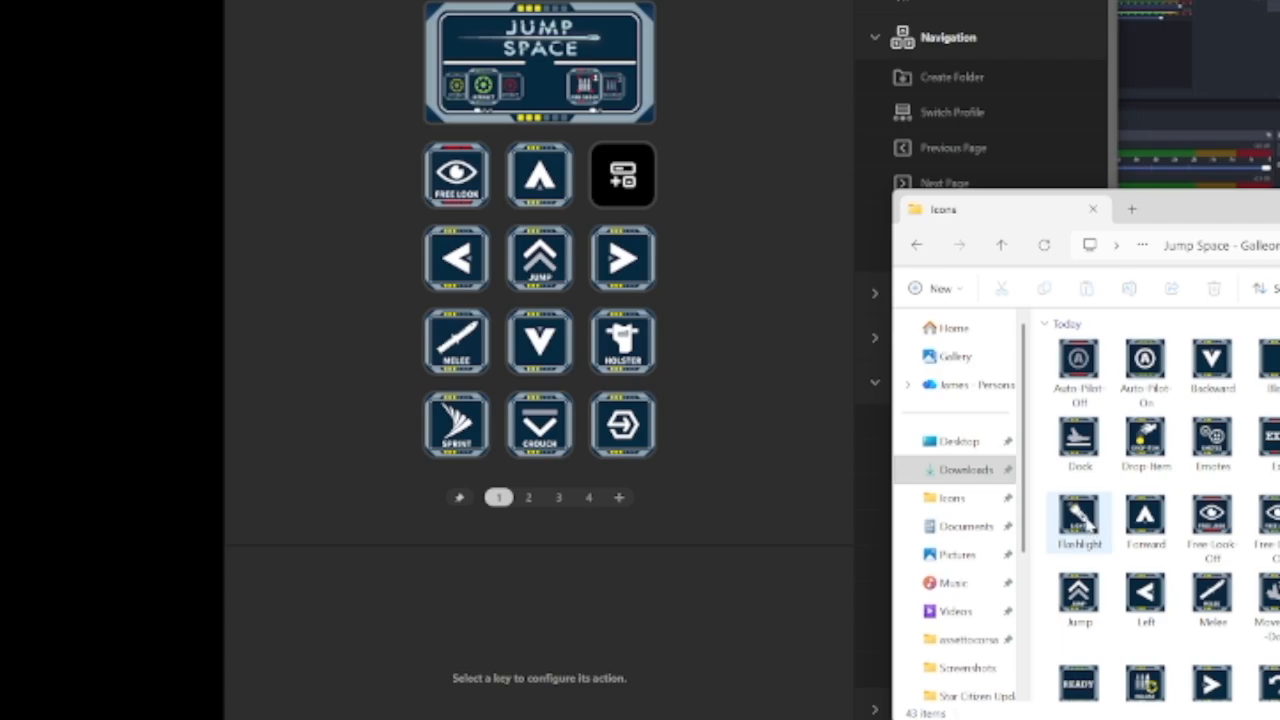
Set the Flashlight image from the Icons folder as the icon of the new C hotkey key on page 1
click(727, 248)
click(620, 168)
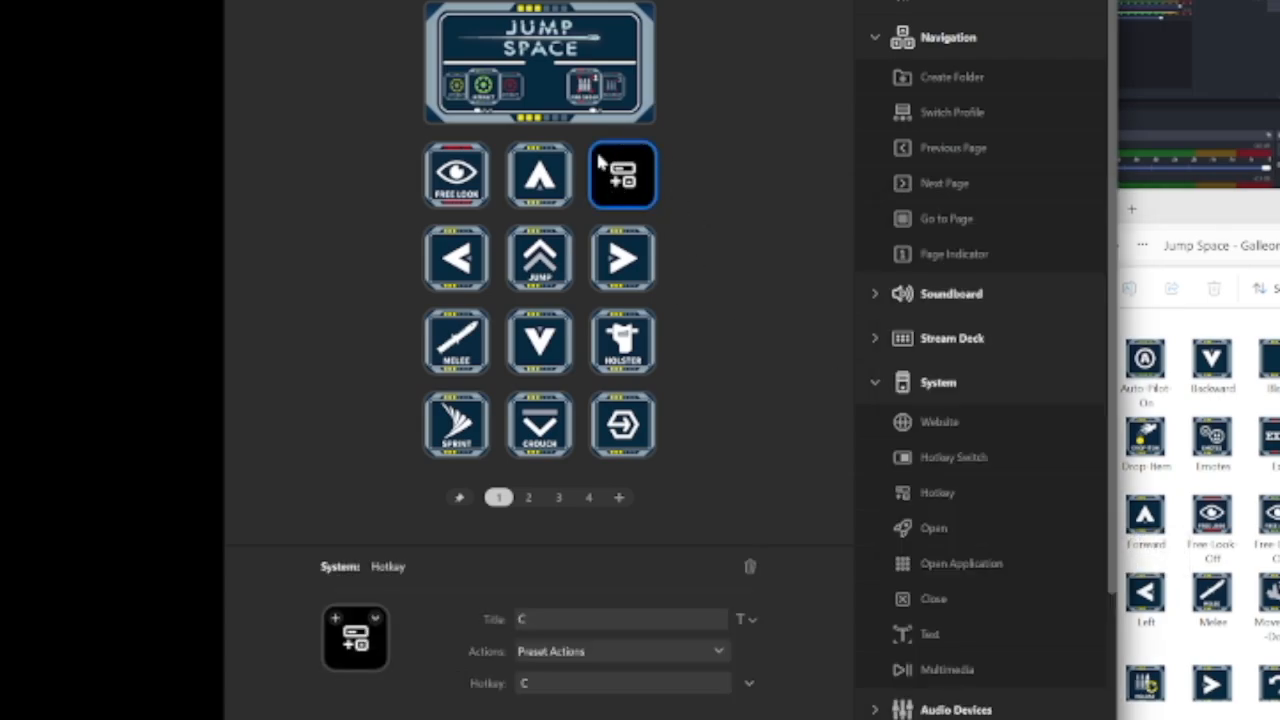
drag(640, 9, 525, 4)
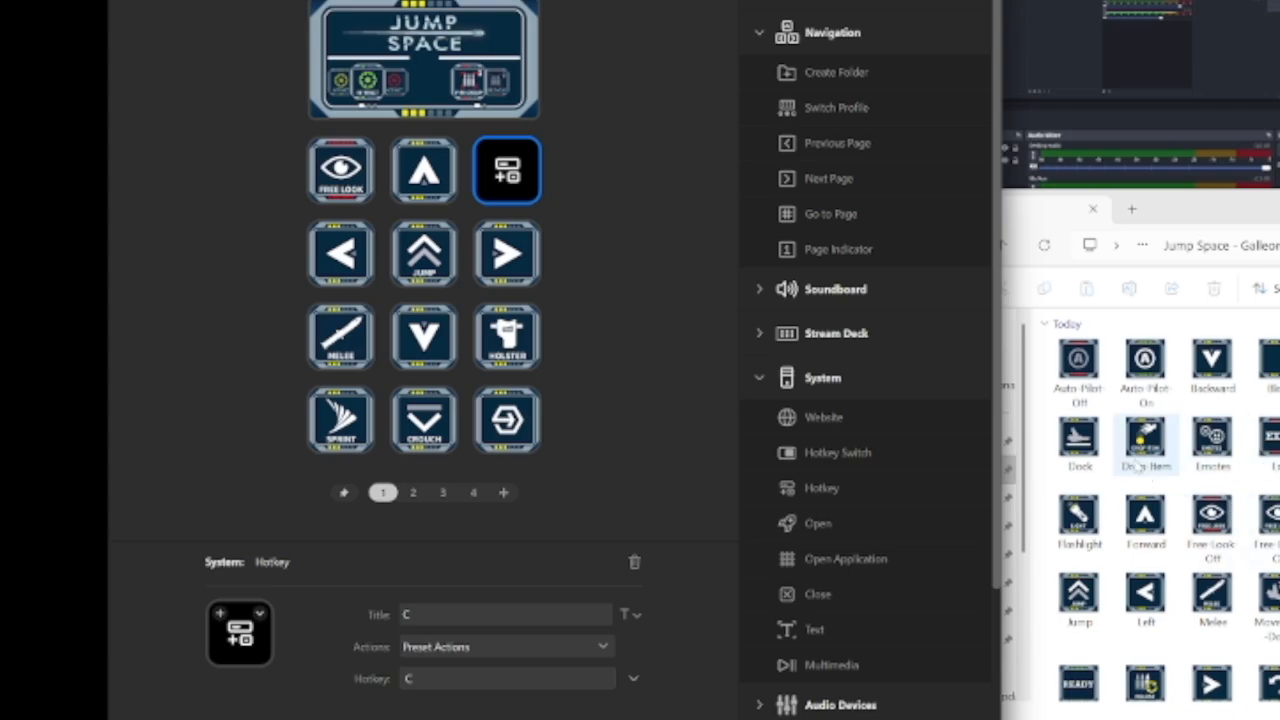
scroll(1190, 530, down, 1)
scroll(1140, 500, up, 1)
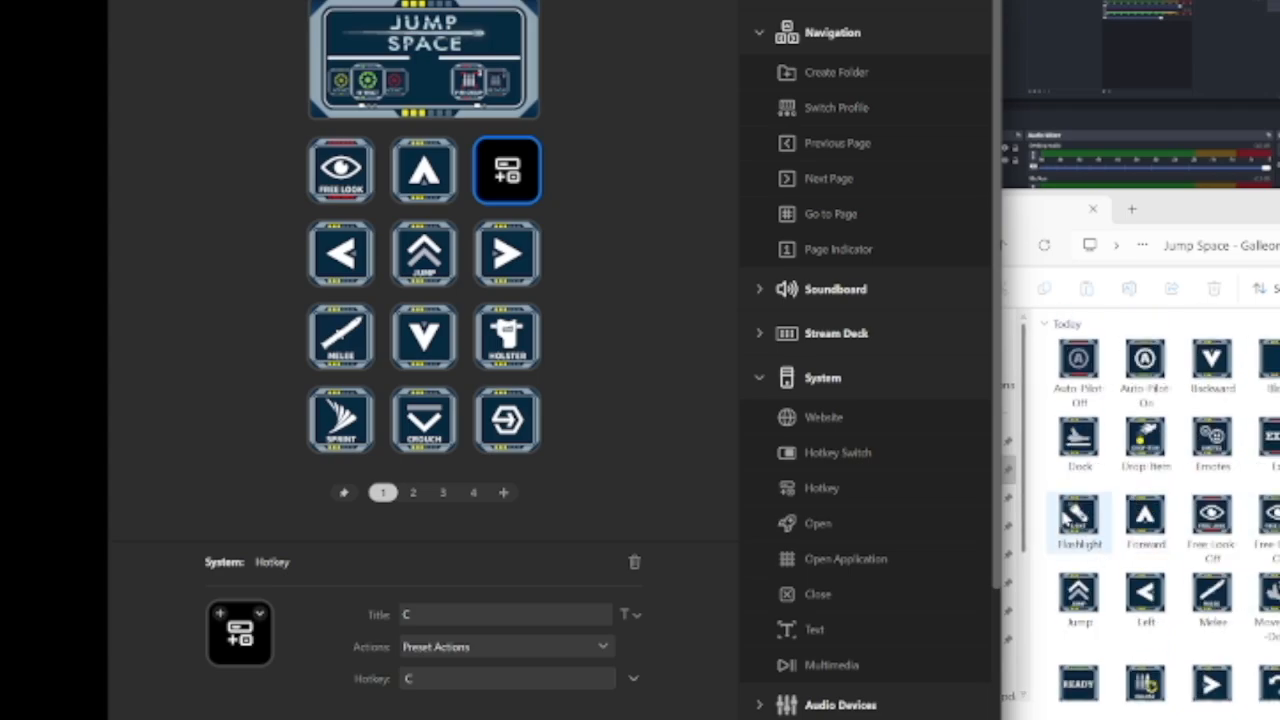
drag(1097, 515, 238, 633)
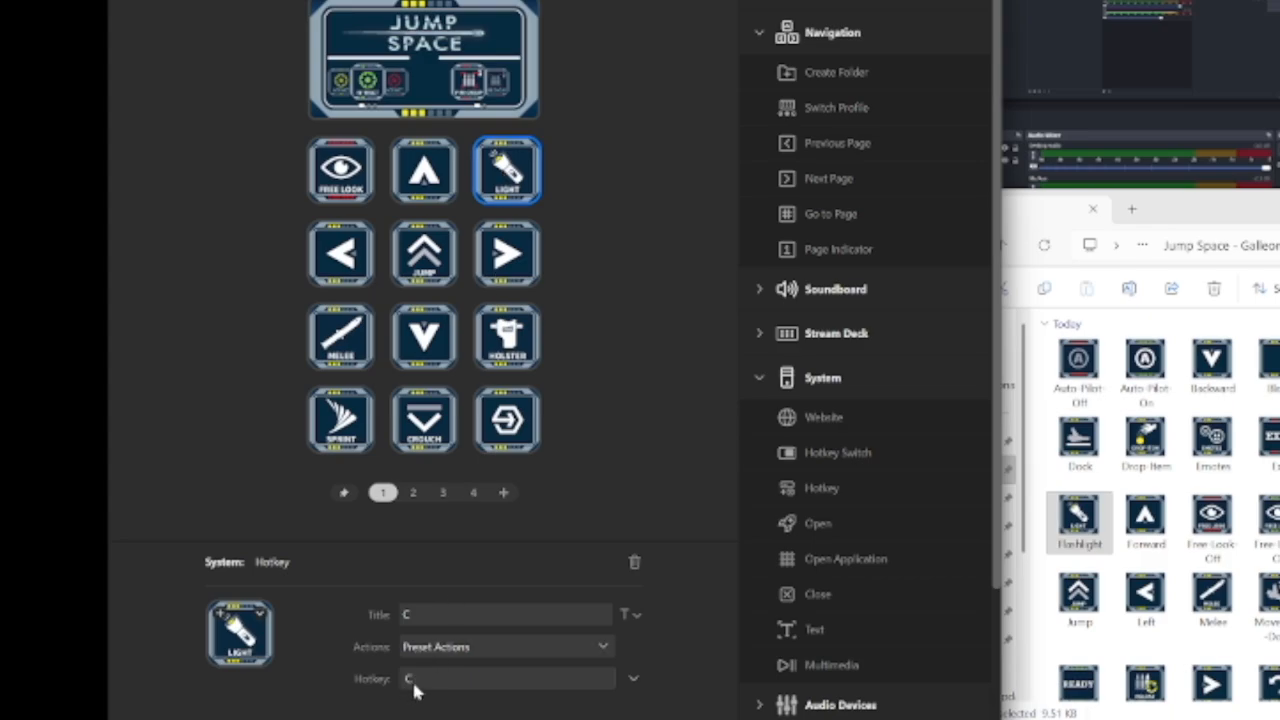
click(425, 522)
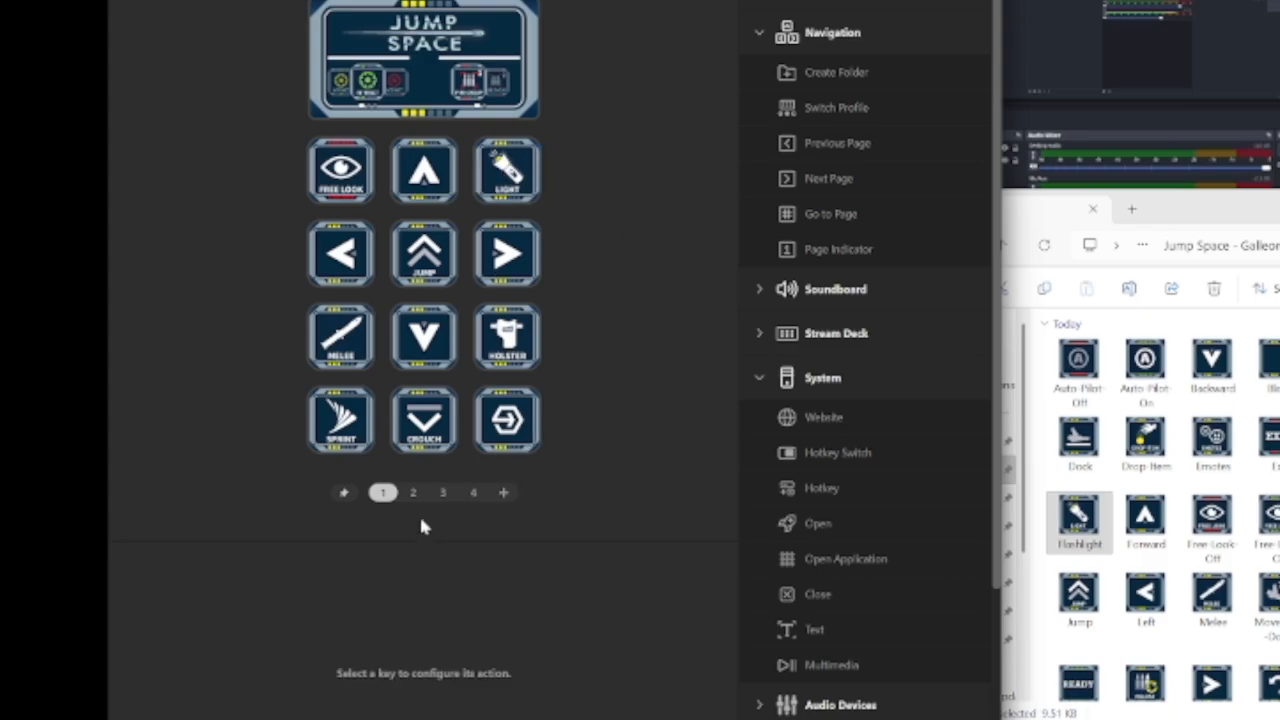
Inspect the Action Wheels on the Jump Space dial display, and open the Secondary Interact hotkey inside the interact wheel
click(443, 492)
click(473, 492)
click(357, 83)
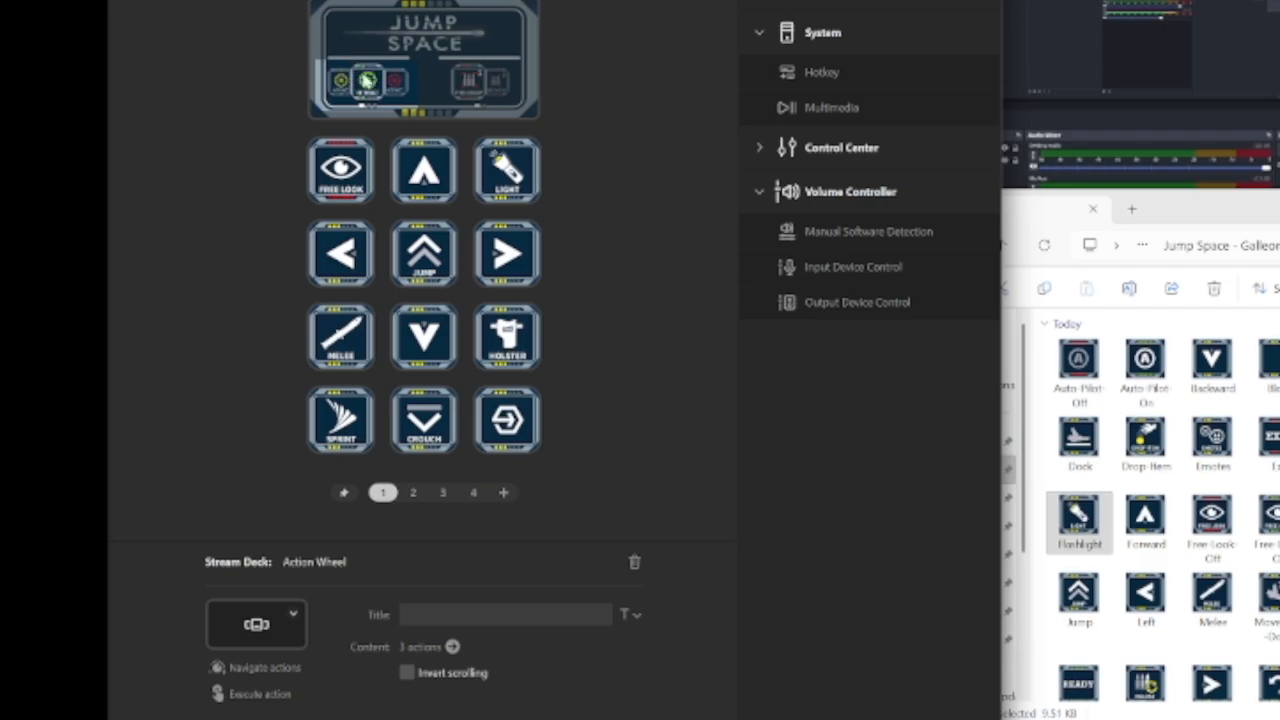
click(488, 86)
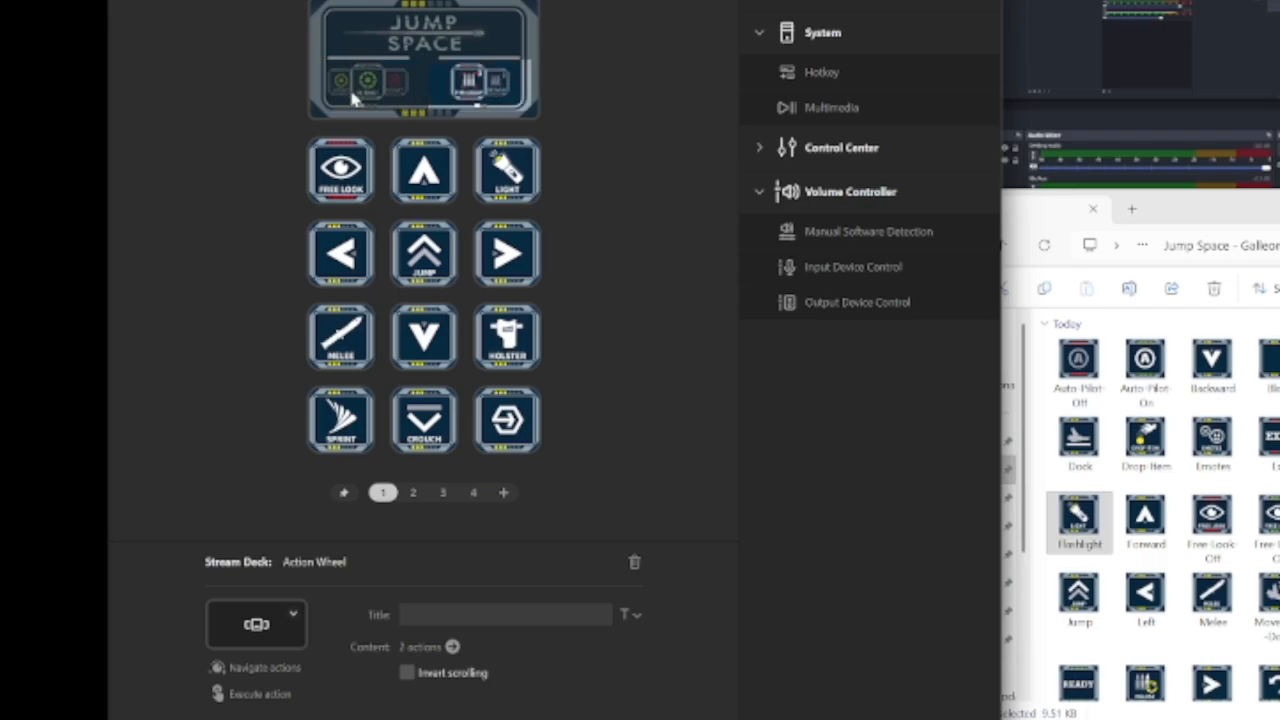
click(375, 87)
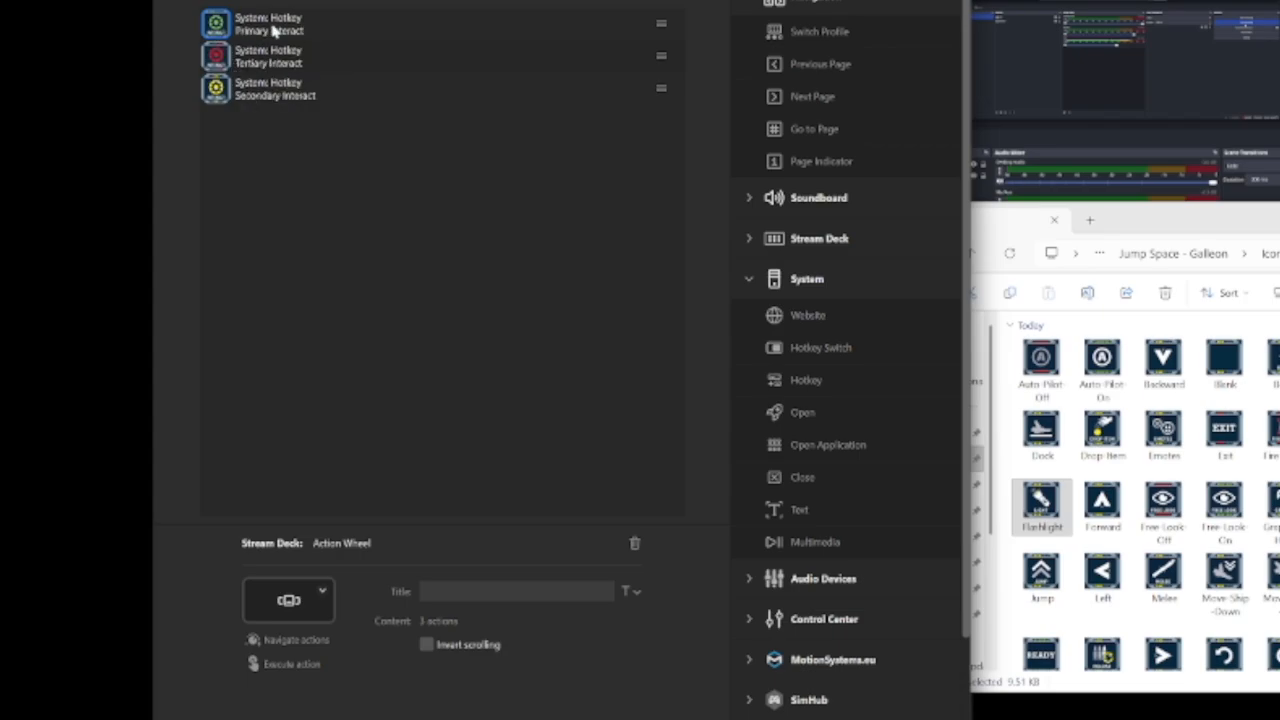
click(270, 90)
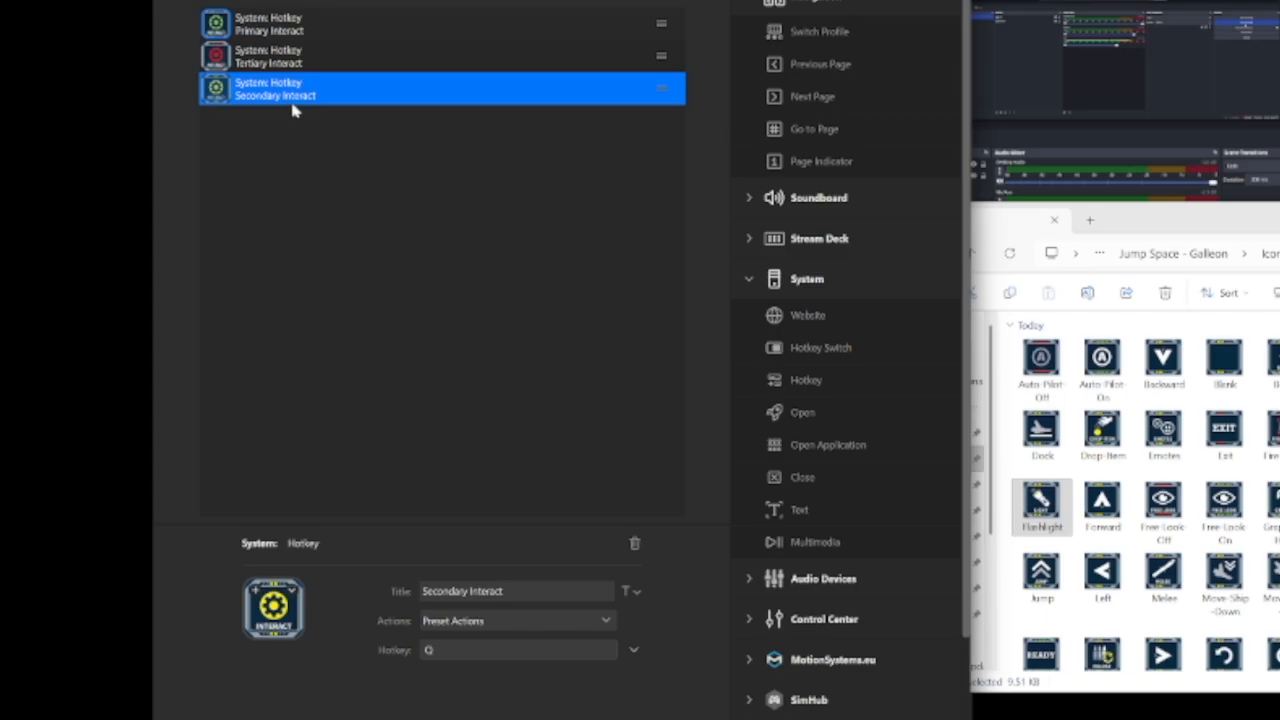
Delete the Secondary Interact hotkey from the interact Action Wheel on page 1's dial and return to the key layout
key(Delete)
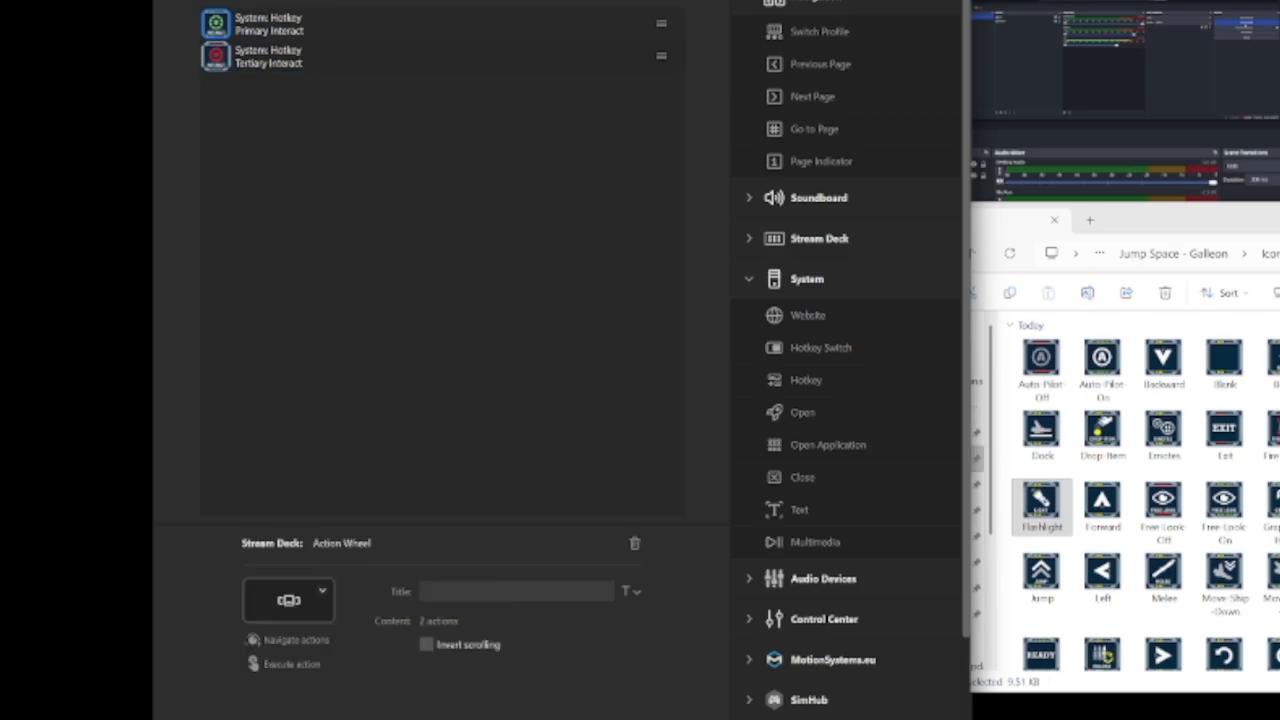
click(217, 1)
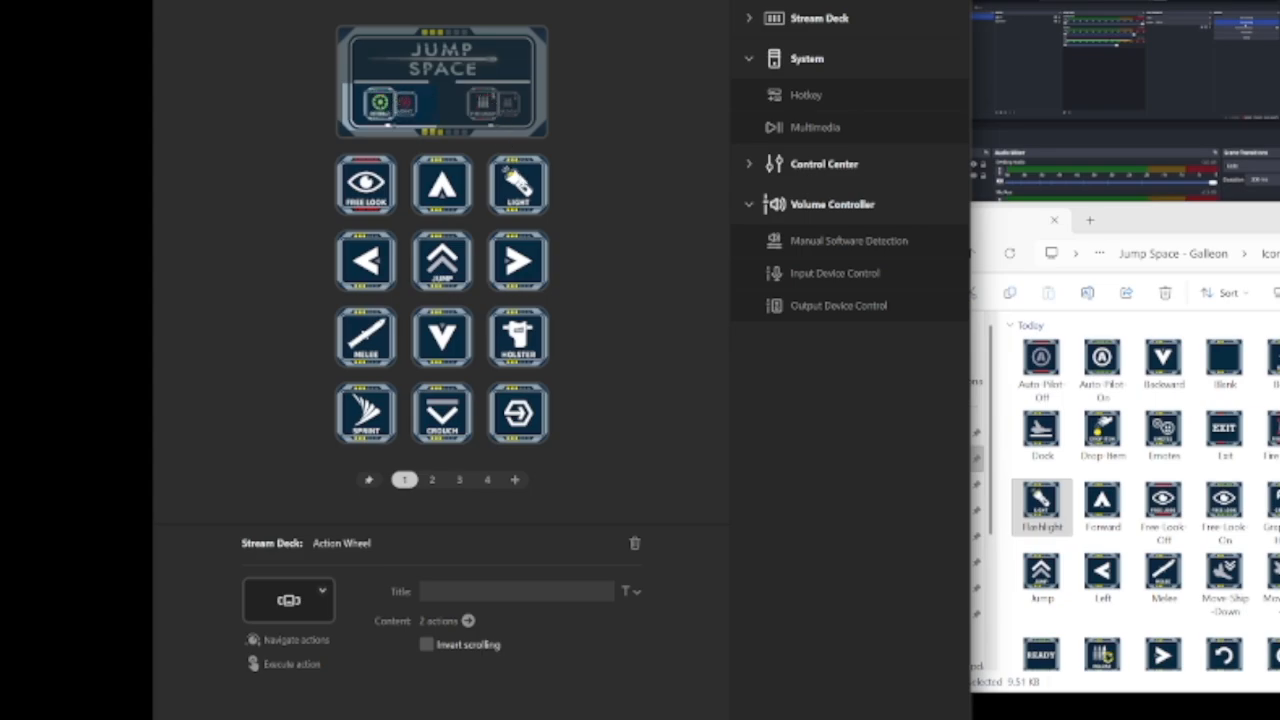
click(521, 183)
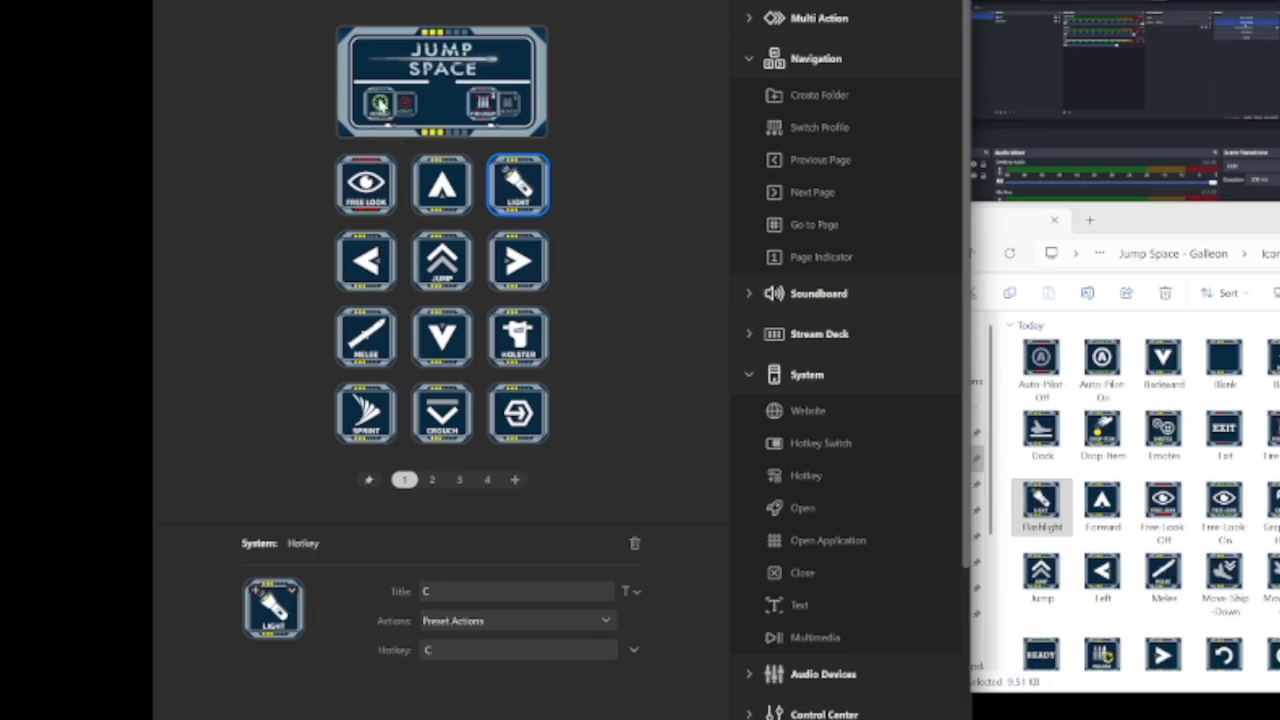
click(578, 148)
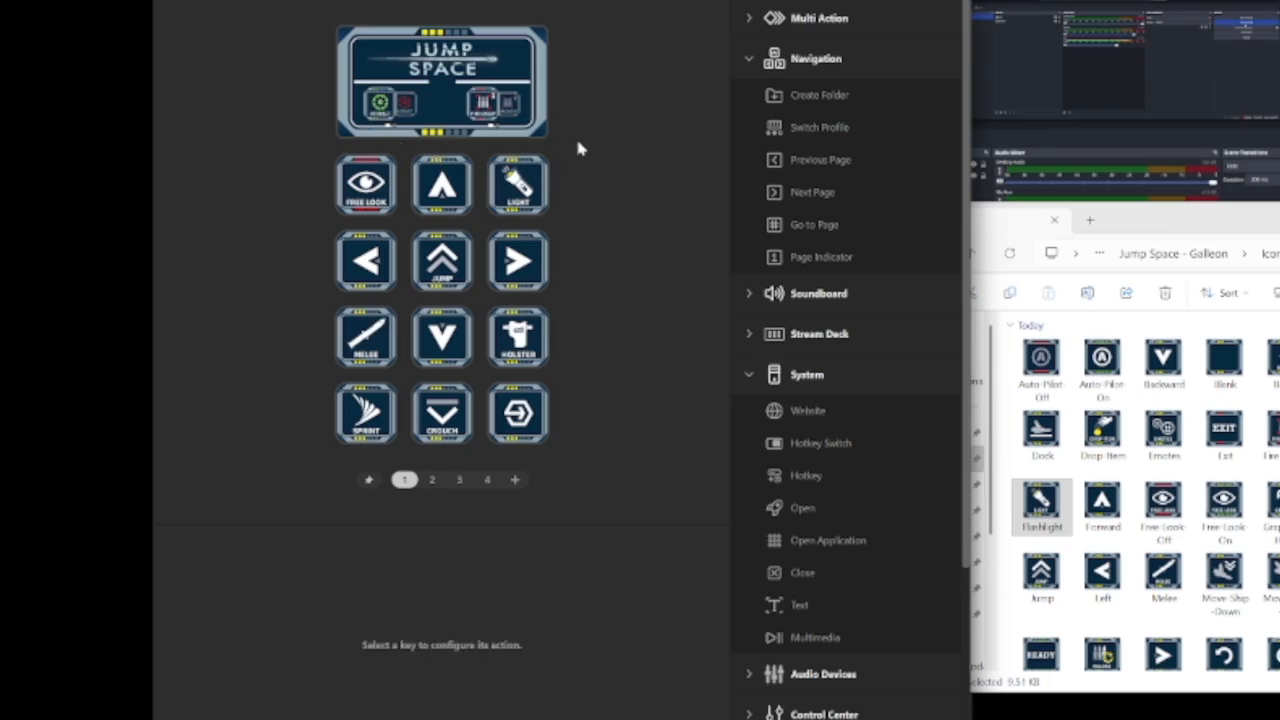
Add a System Hotkey action below Tertiary Interact in the interact Action Wheel and set the Flashlight image as its icon
click(401, 104)
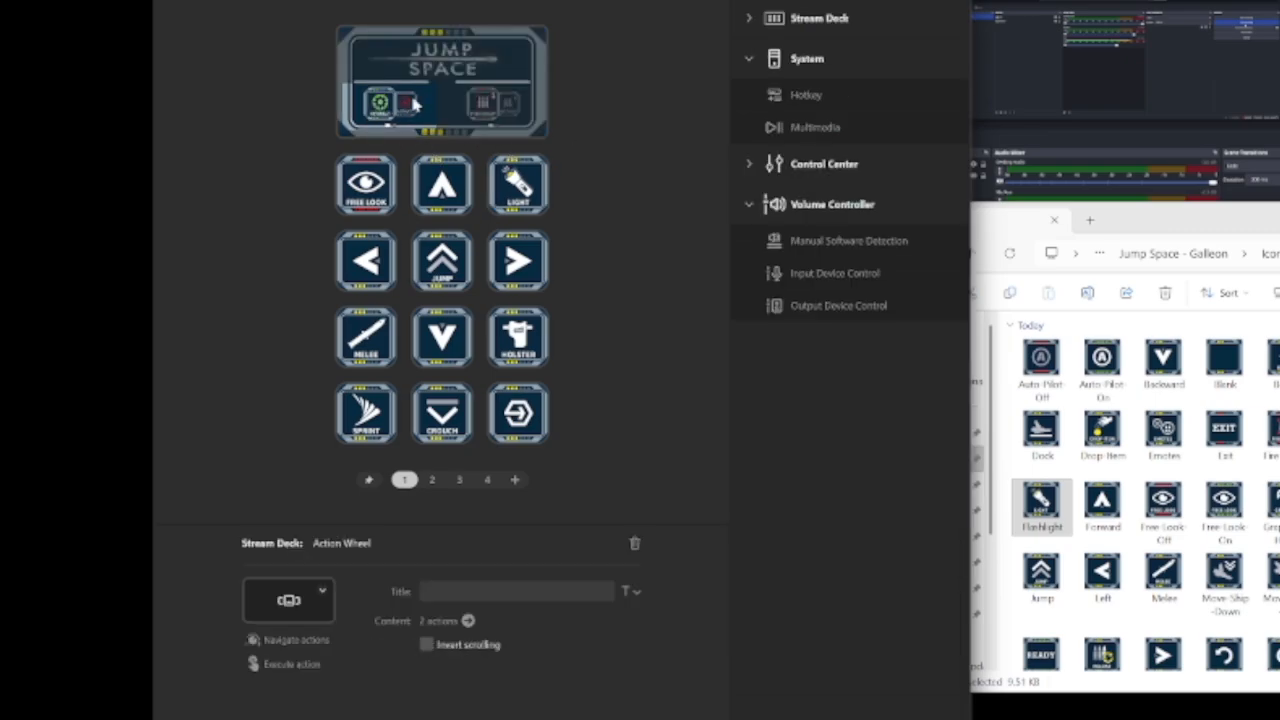
double_click(388, 105)
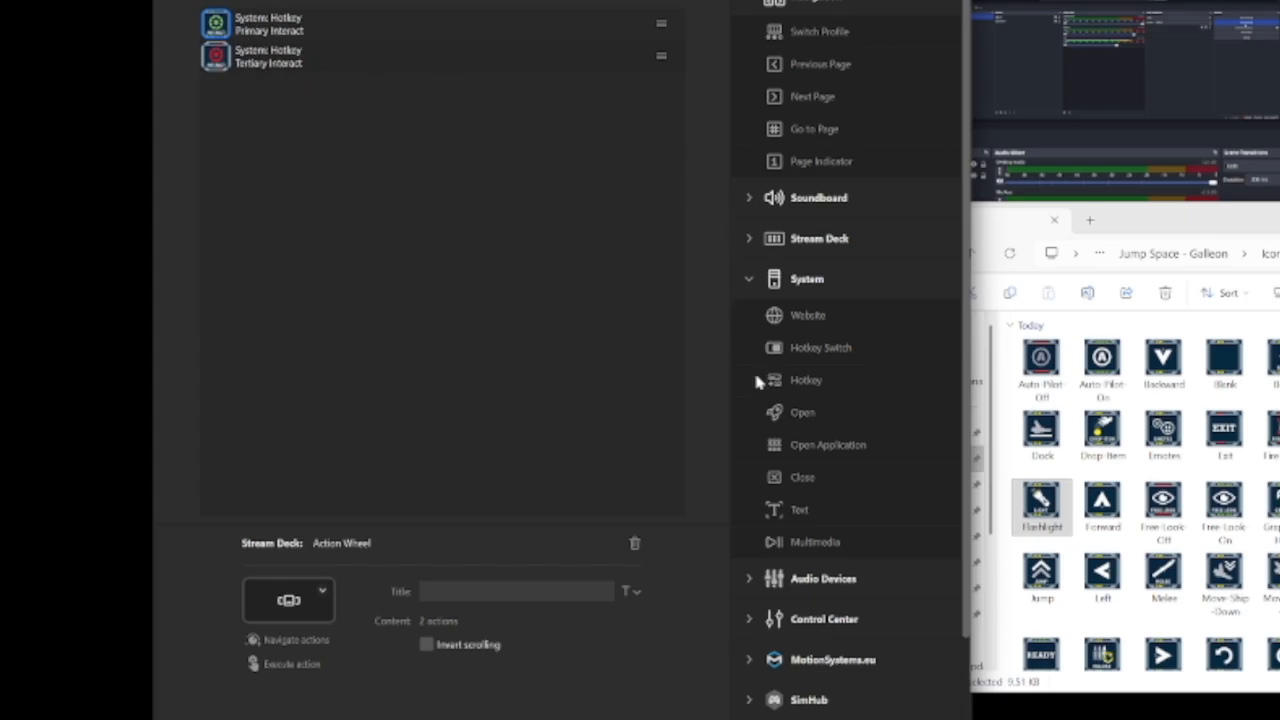
drag(800, 380, 258, 95)
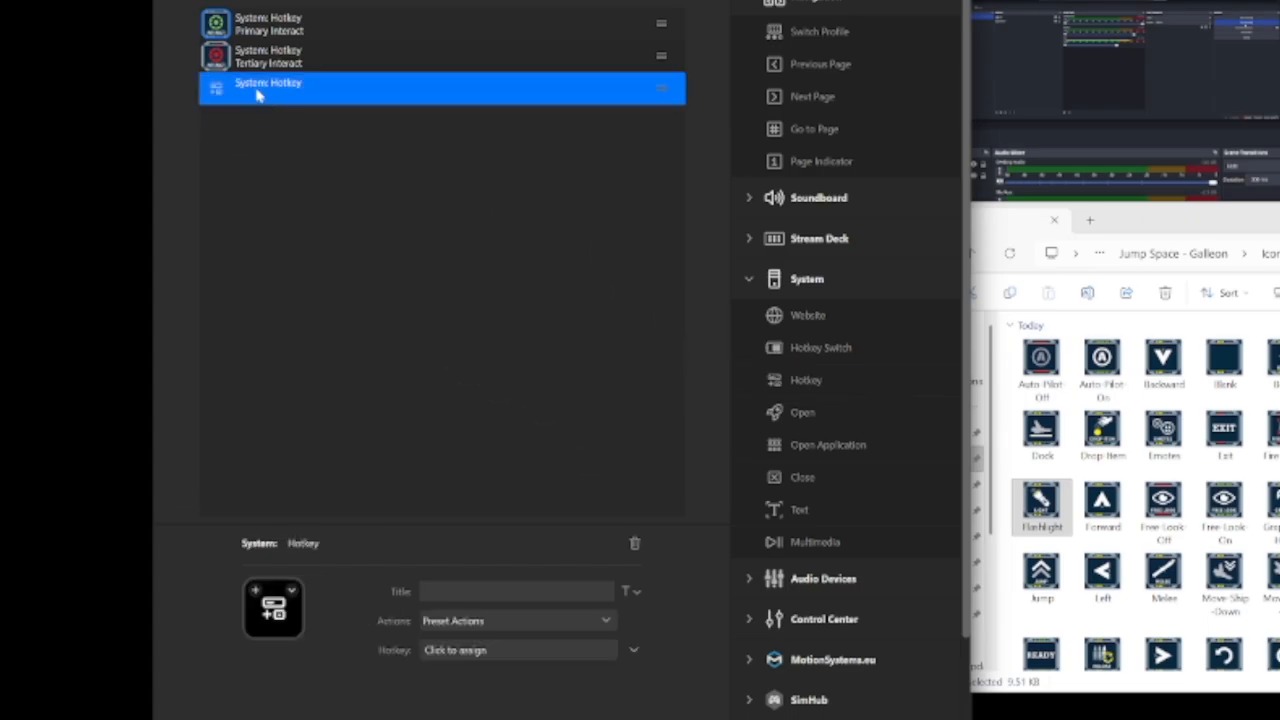
click(1157, 228)
drag(1048, 503, 273, 622)
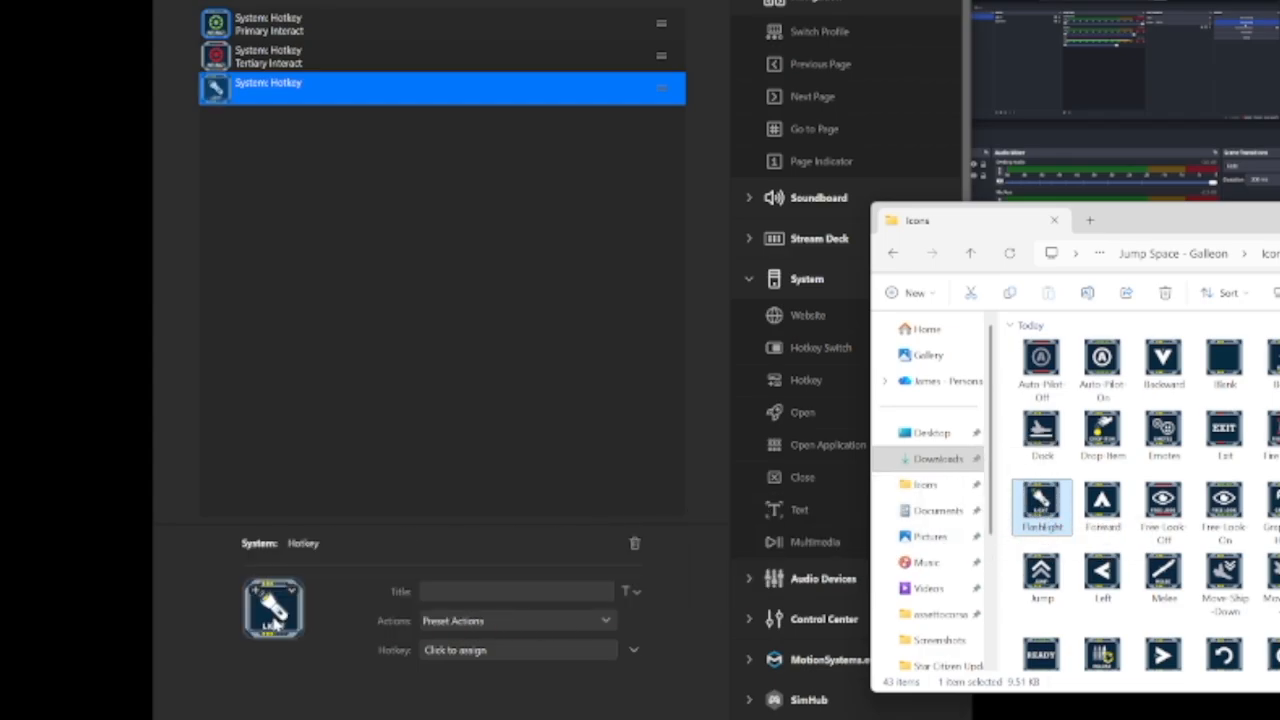
Assign the hotkey C to the new wheel action and title it flashlight
click(490, 660)
key(c)
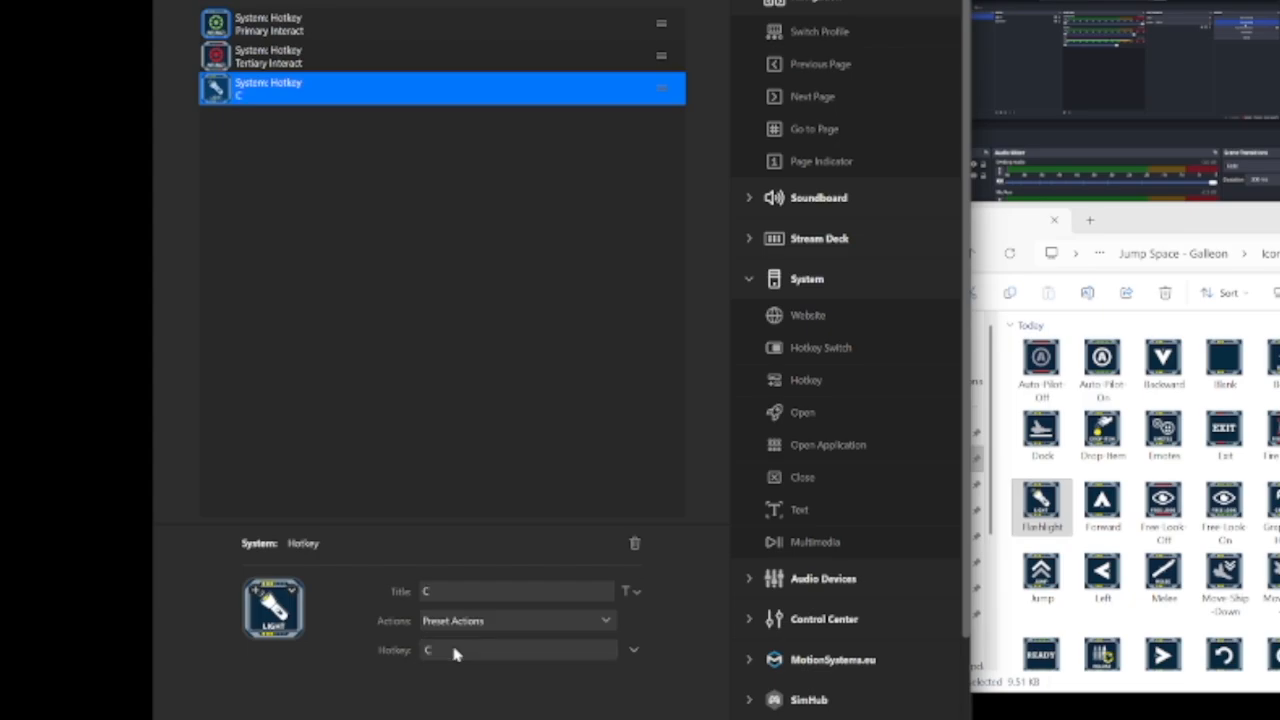
drag(439, 592, 380, 589)
click(412, 424)
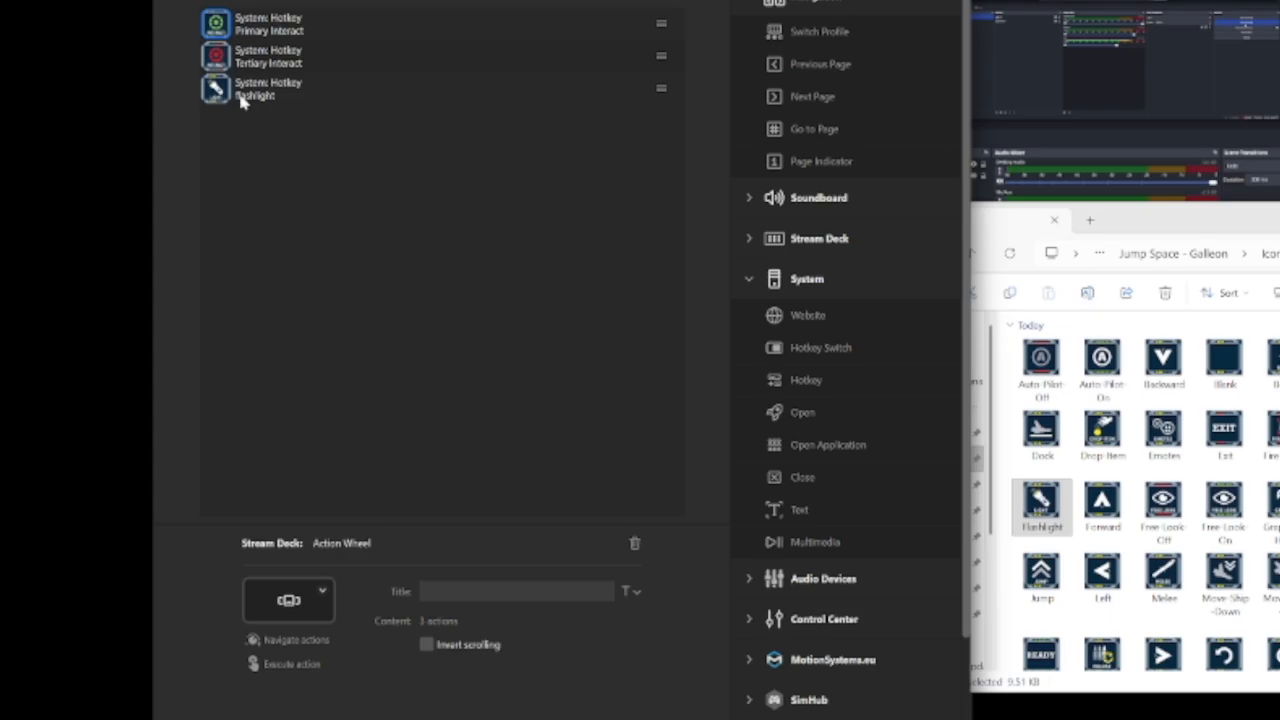
Move the flashlight action above Primary Interact in the interact Action Wheel and return to page 1's key layout
click(213, 2)
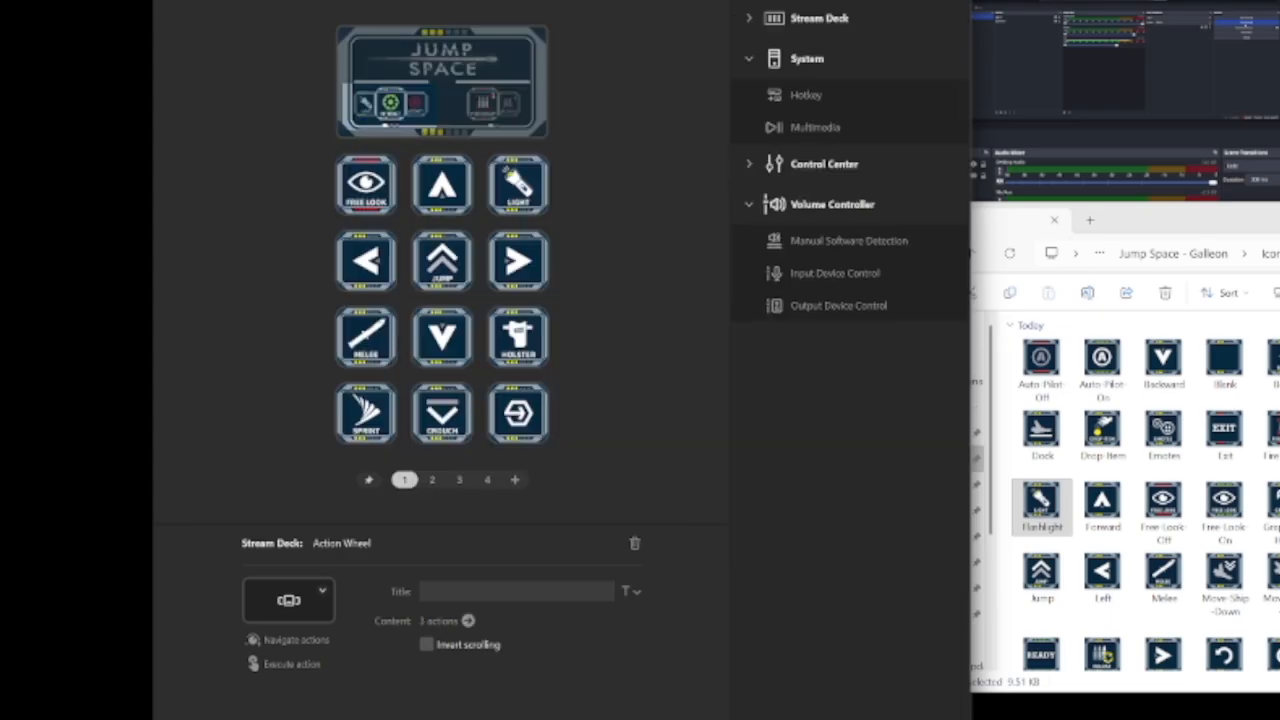
click(367, 107)
double_click(383, 101)
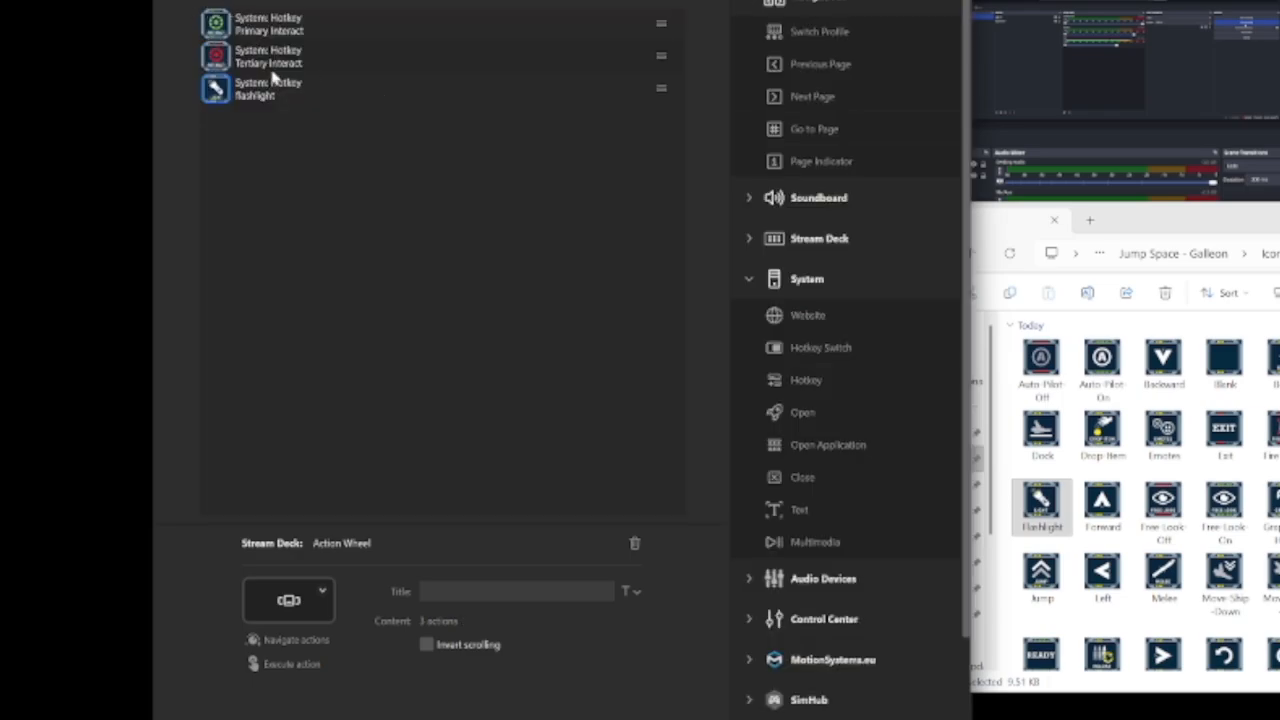
click(283, 93)
drag(283, 93, 274, 28)
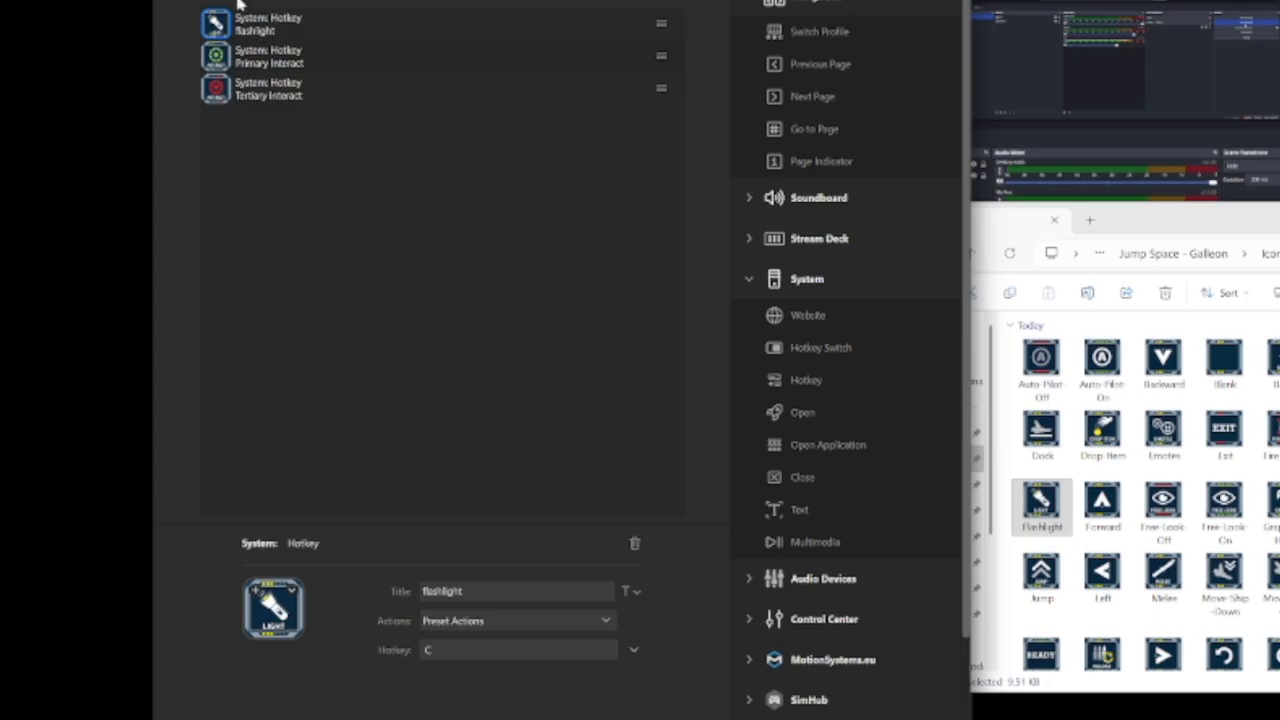
click(237, 1)
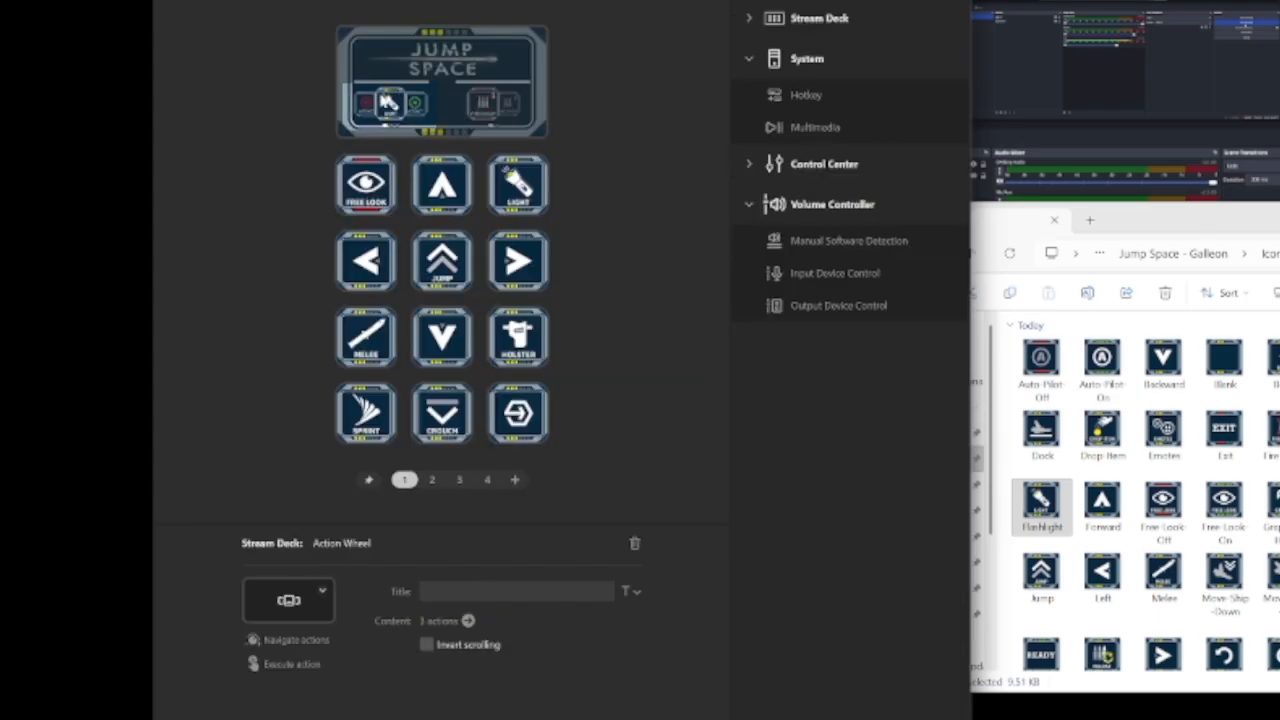
click(597, 325)
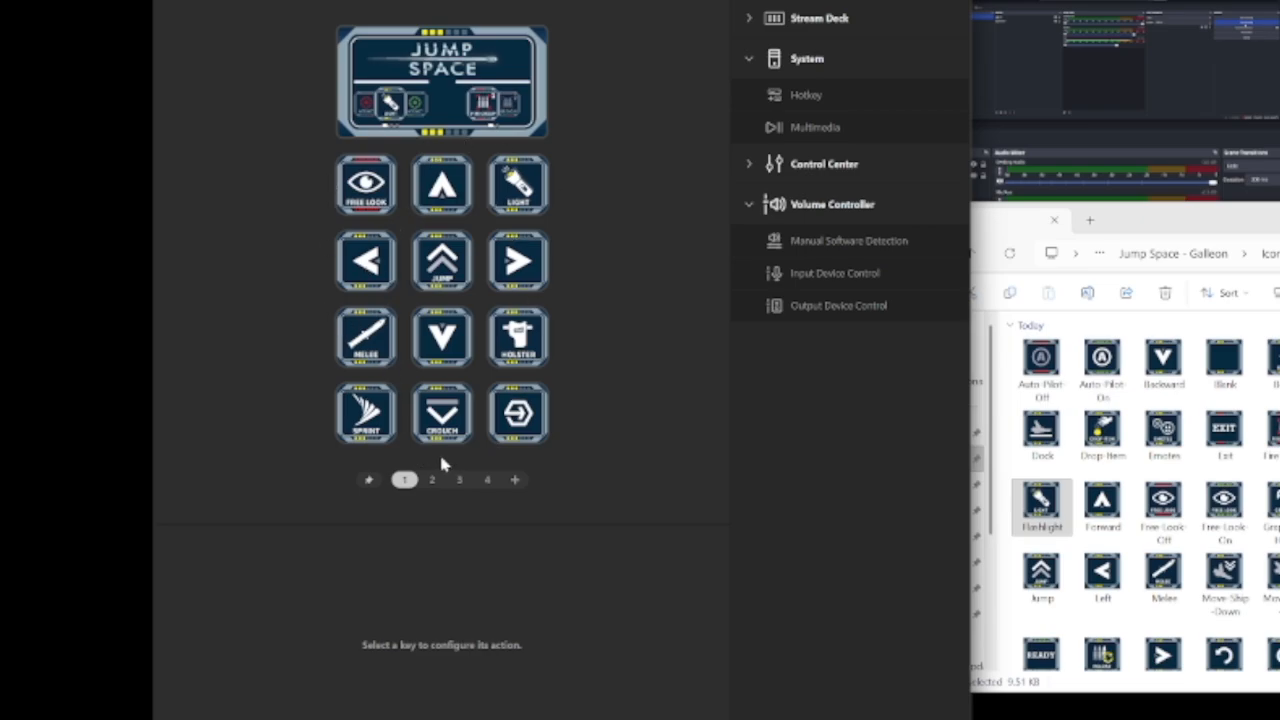
Look through pages 2 to 4, open the REMAP folder on page 4, examine its Drop Item key, and exit the folder
click(432, 480)
click(460, 480)
click(487, 480)
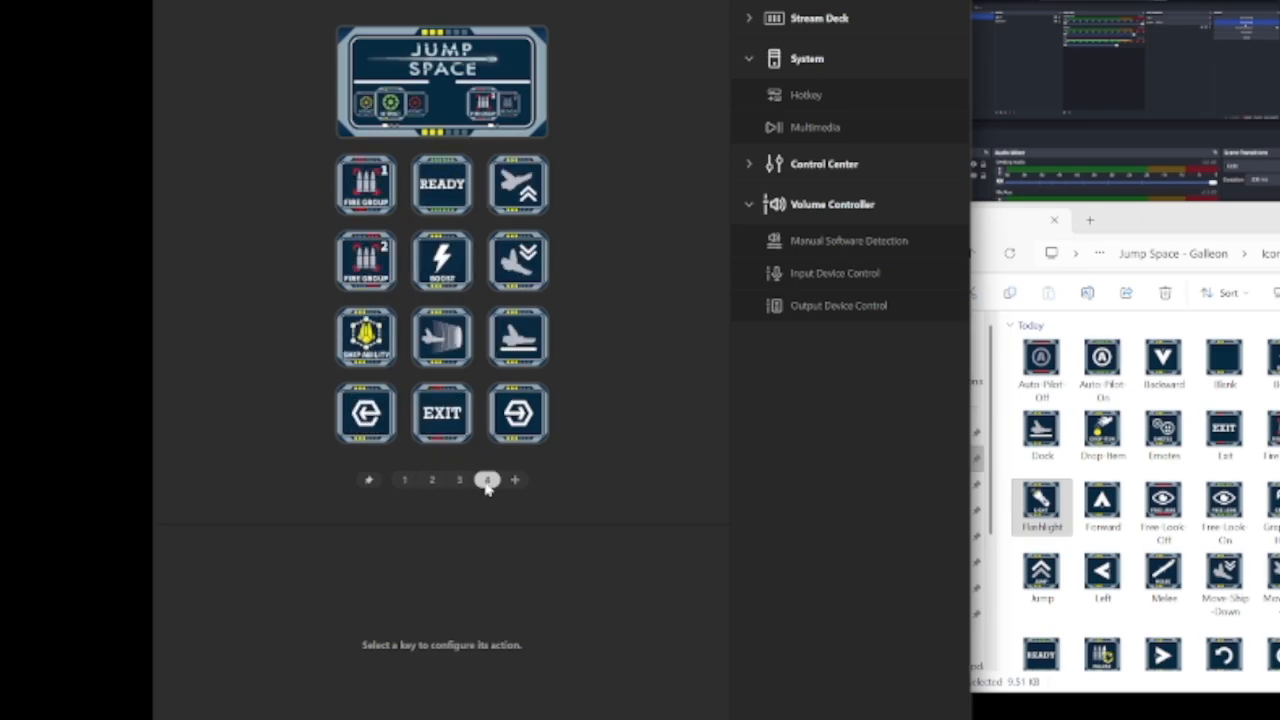
double_click(519, 430)
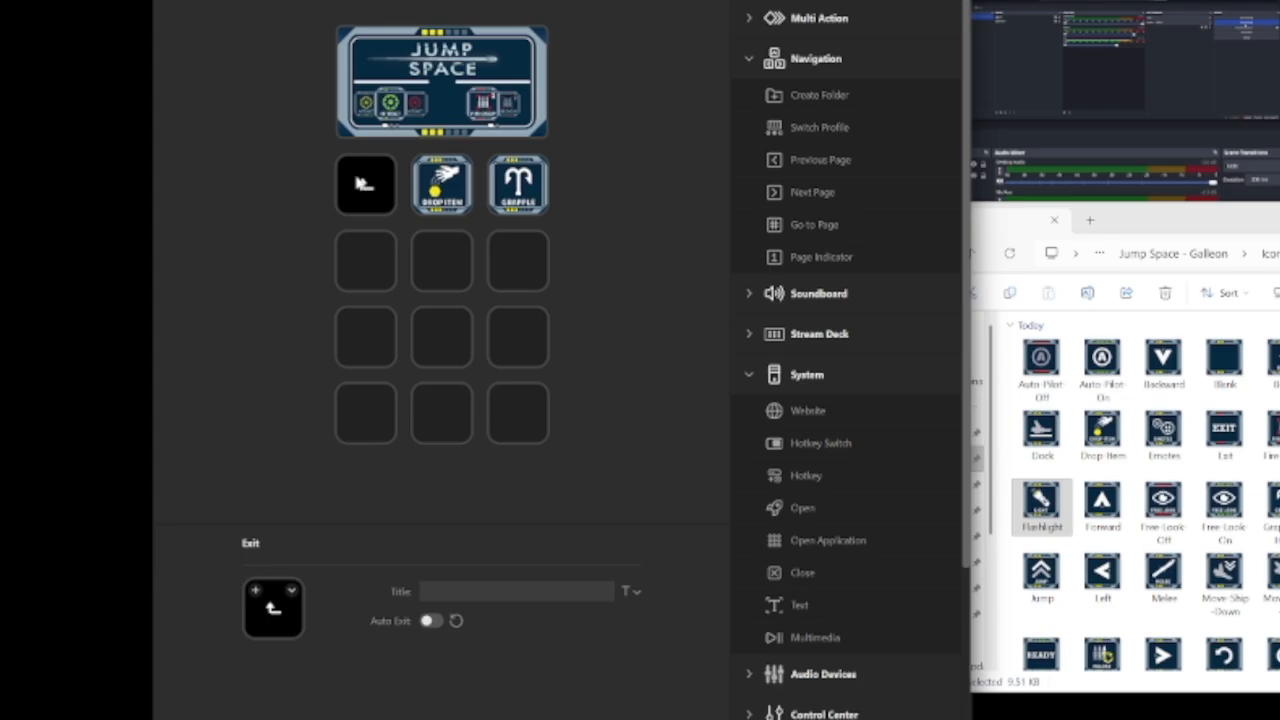
click(442, 184)
click(607, 228)
double_click(366, 198)
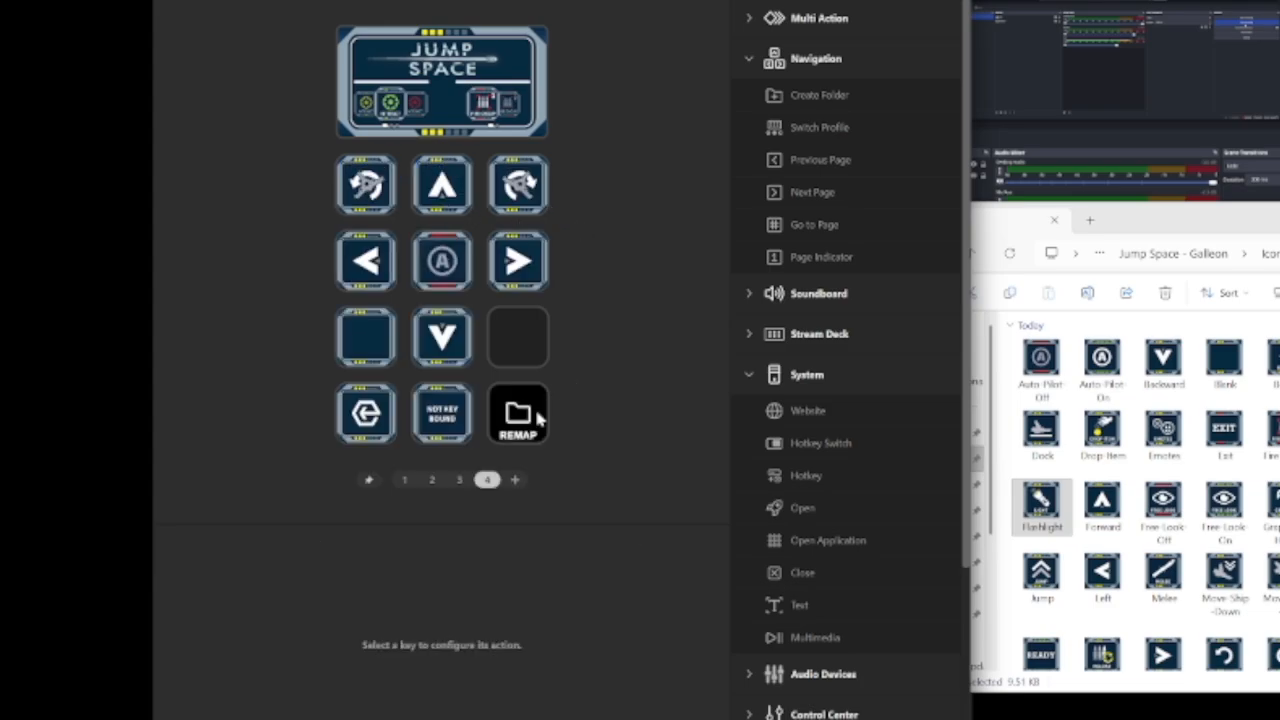
Review page 1, revisit the Drop Item and Grapple keys in page 4's REMAP folder, and go back to page 1
click(404, 479)
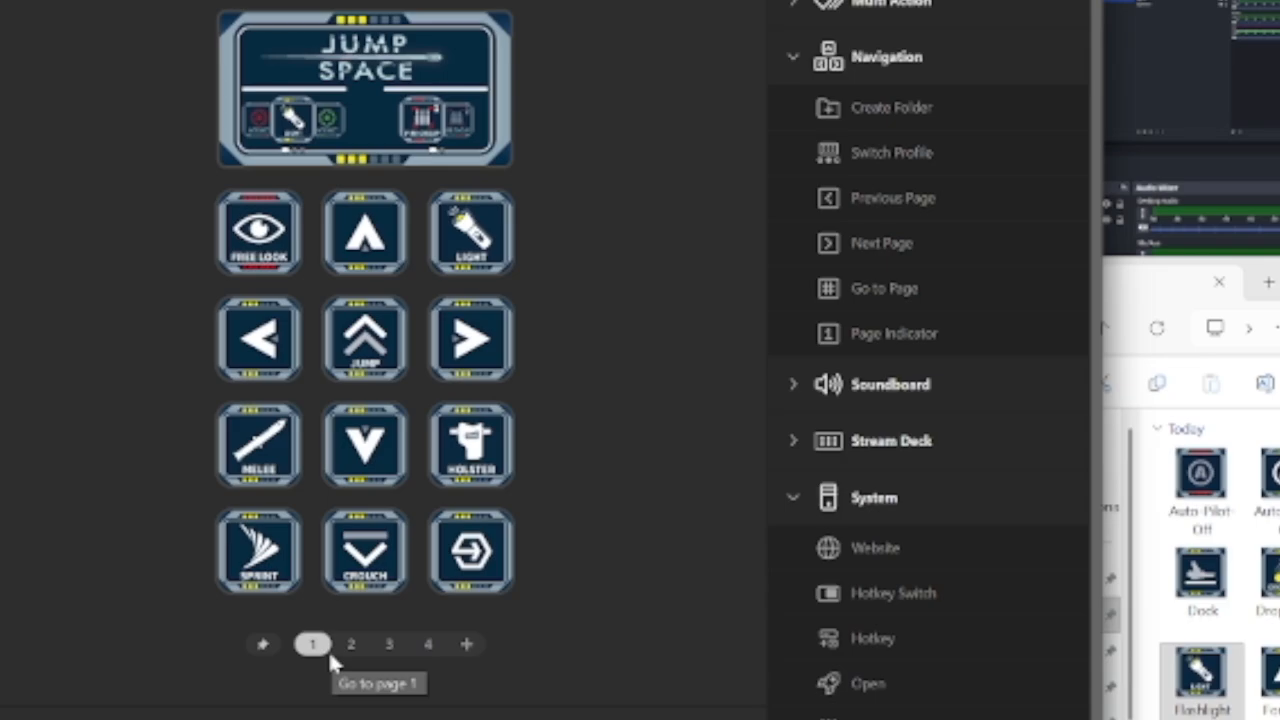
click(427, 644)
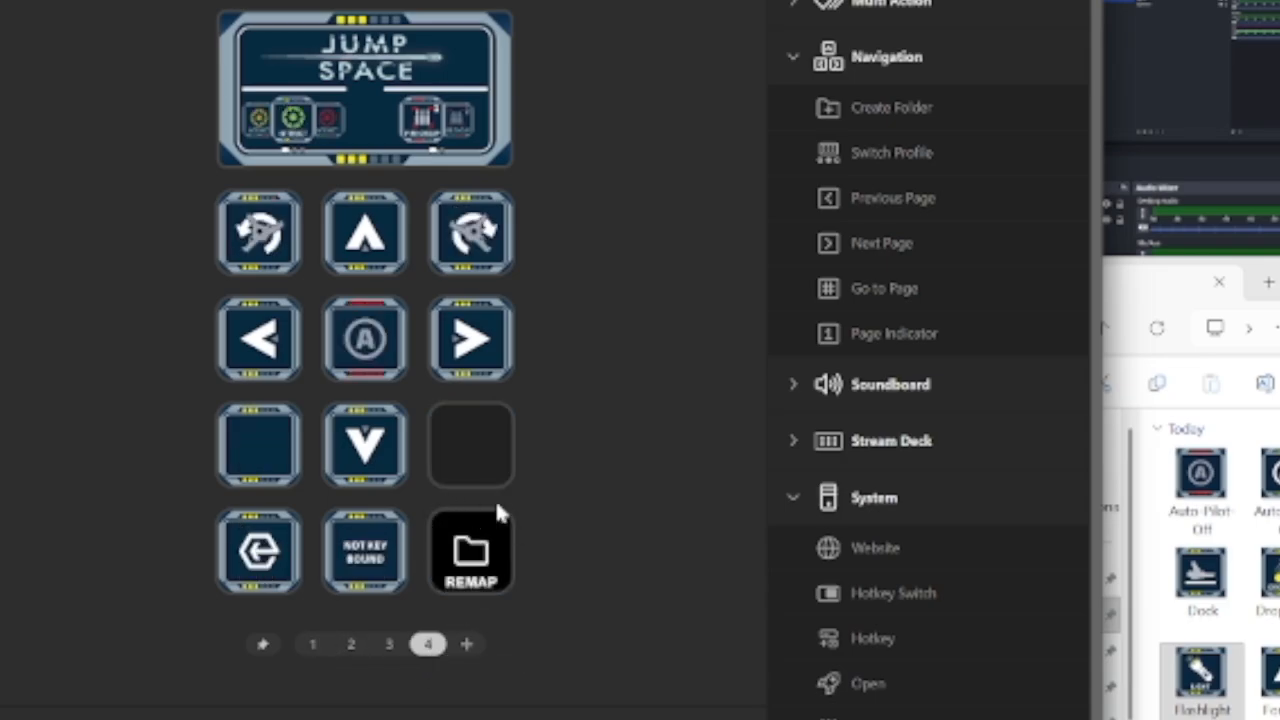
double_click(494, 569)
click(389, 259)
click(460, 245)
click(383, 248)
click(260, 248)
click(313, 645)
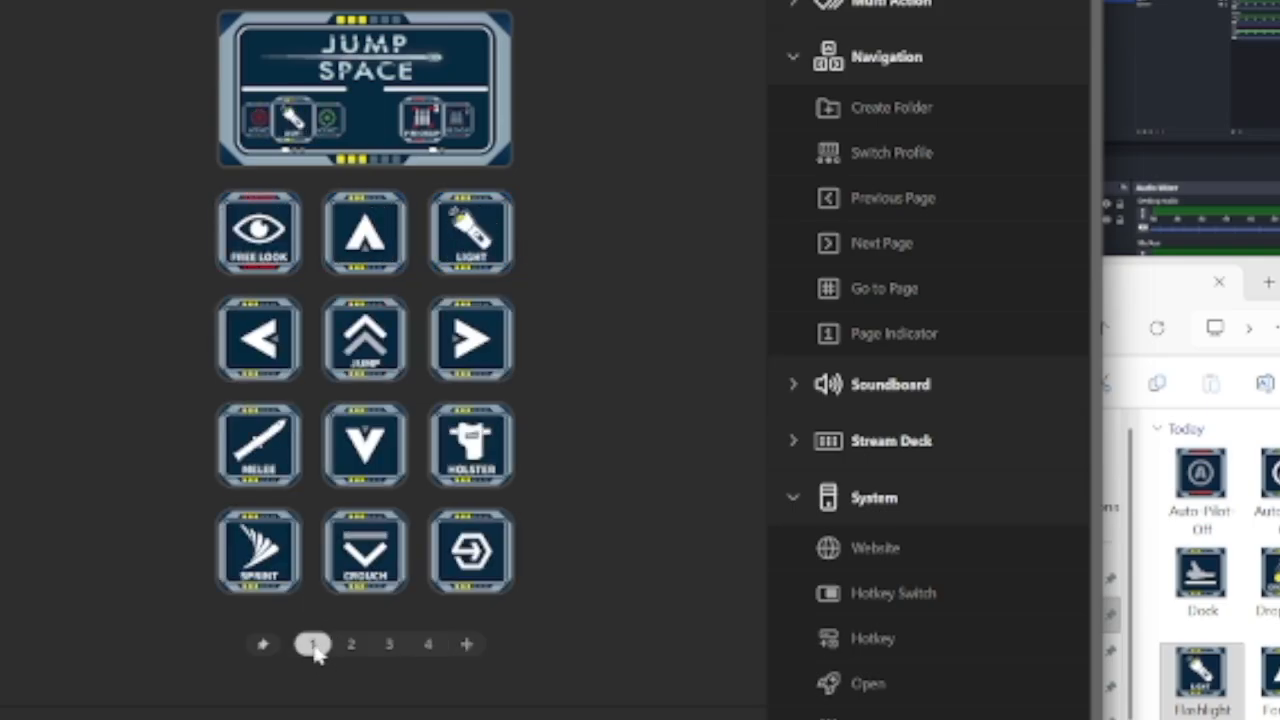